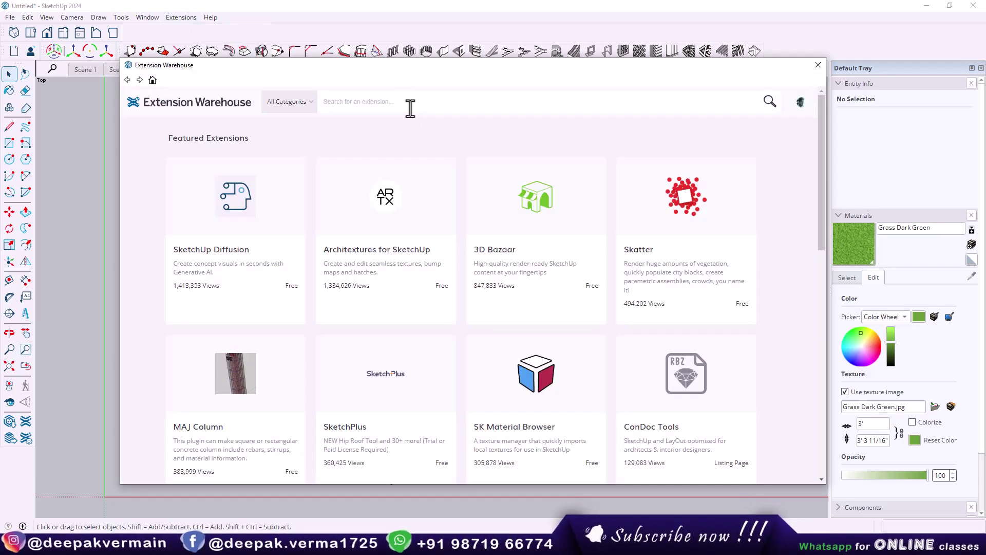
# Search the Extension Warehouse for 'texture positioning' and open the Eneroth Texture Positioning Tools page
pyautogui.click(405, 106)
pyautogui.write('texture positioning')
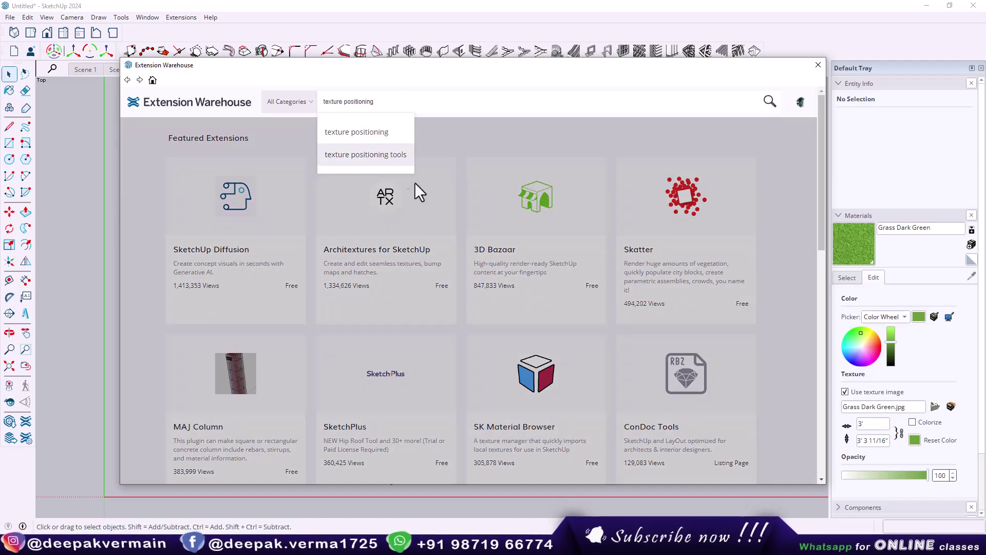
pyautogui.press('Return')
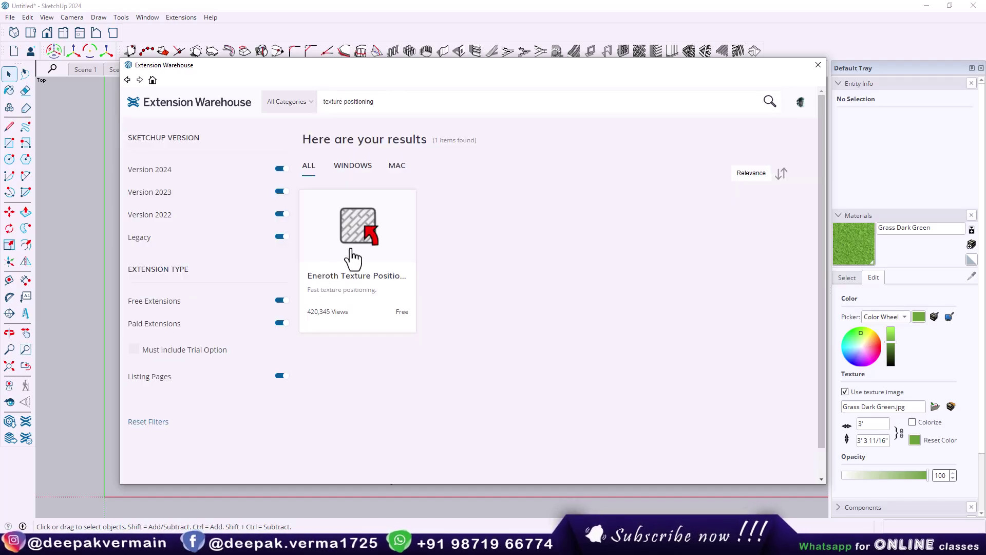
pyautogui.click(353, 257)
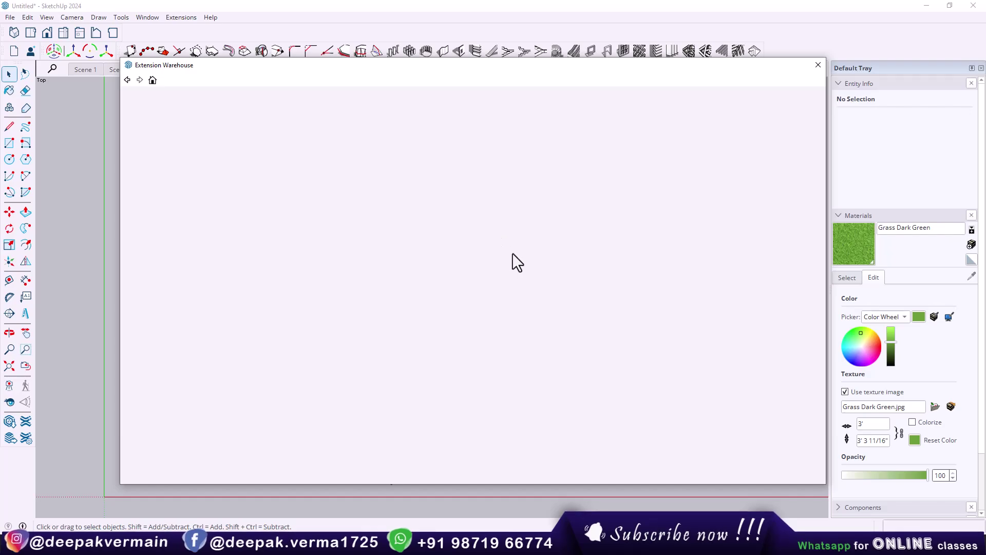
pyautogui.scroll(-2, 539, 287)
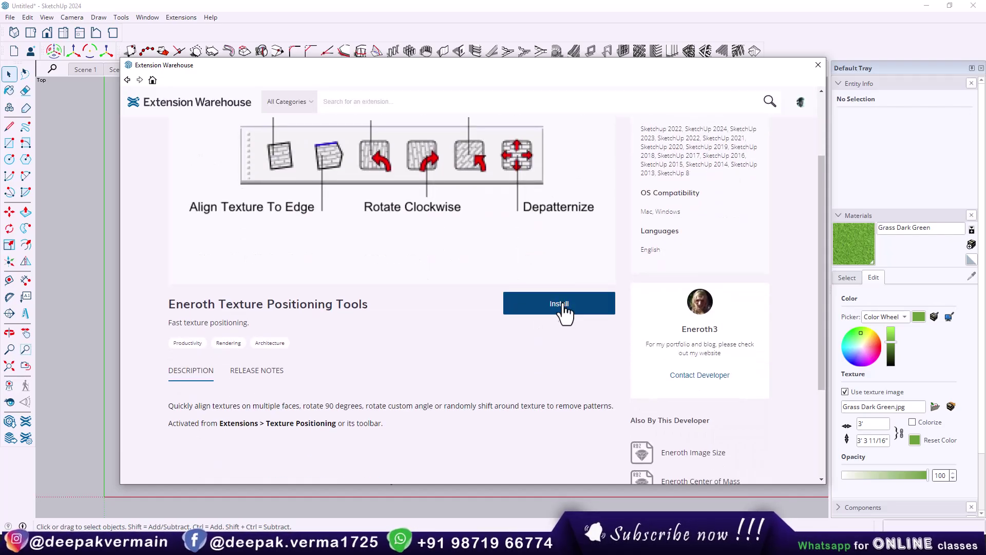
pyautogui.scroll(1, 547, 334)
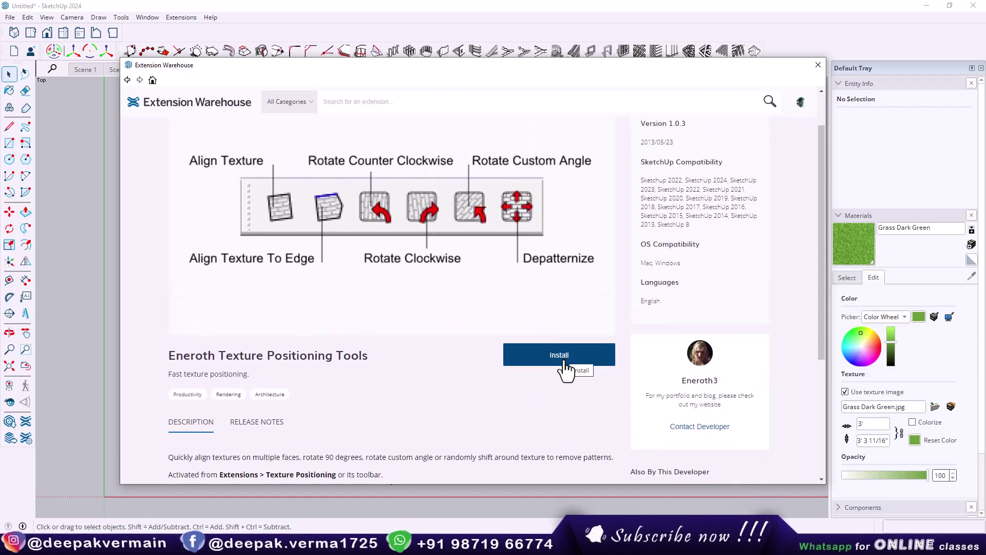
pyautogui.scroll(1, 511, 342)
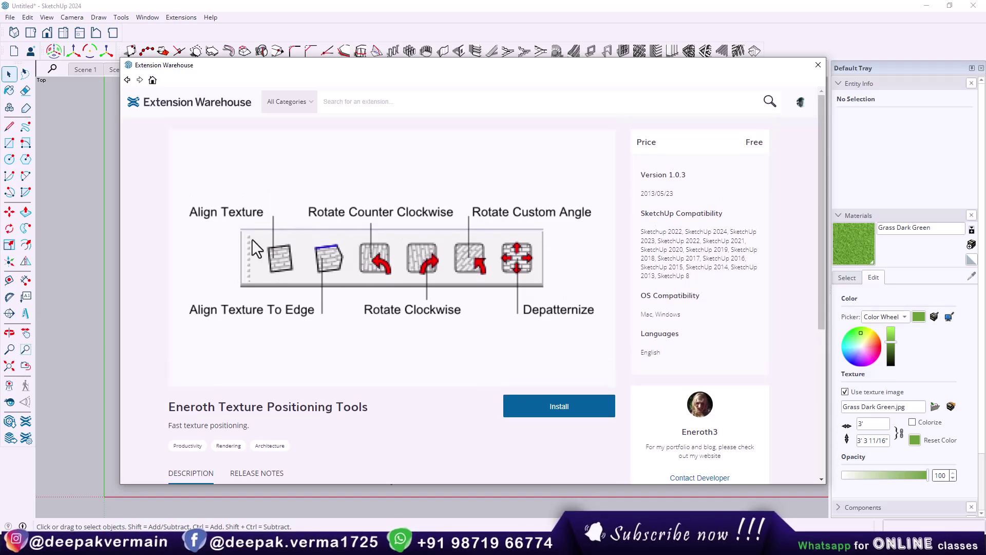
# Install Eneroth Texture Positioning Tools, confirming the warning, and place its new toolbar
pyautogui.moveTo(256, 64); pyautogui.dragTo(227, 140)
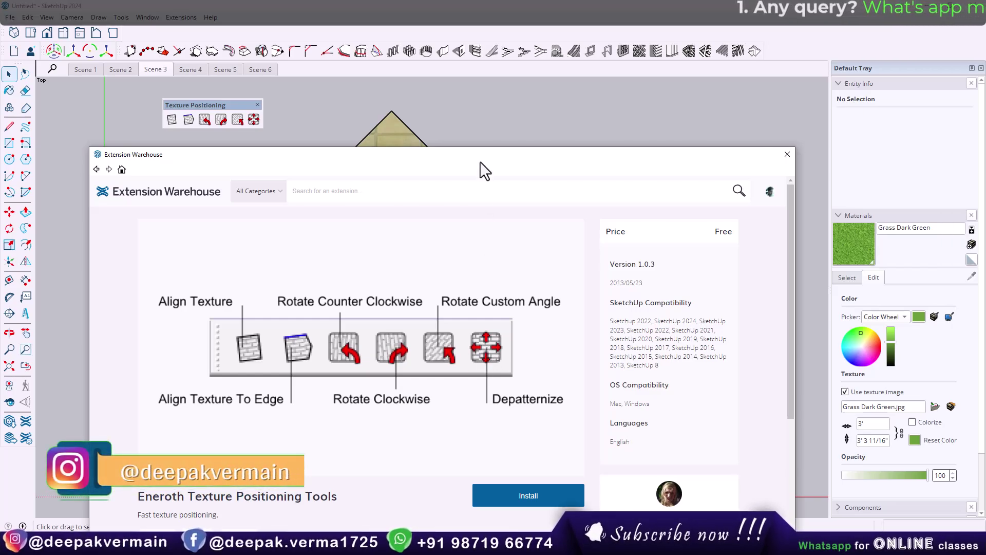
pyautogui.moveTo(479, 156); pyautogui.dragTo(487, 143)
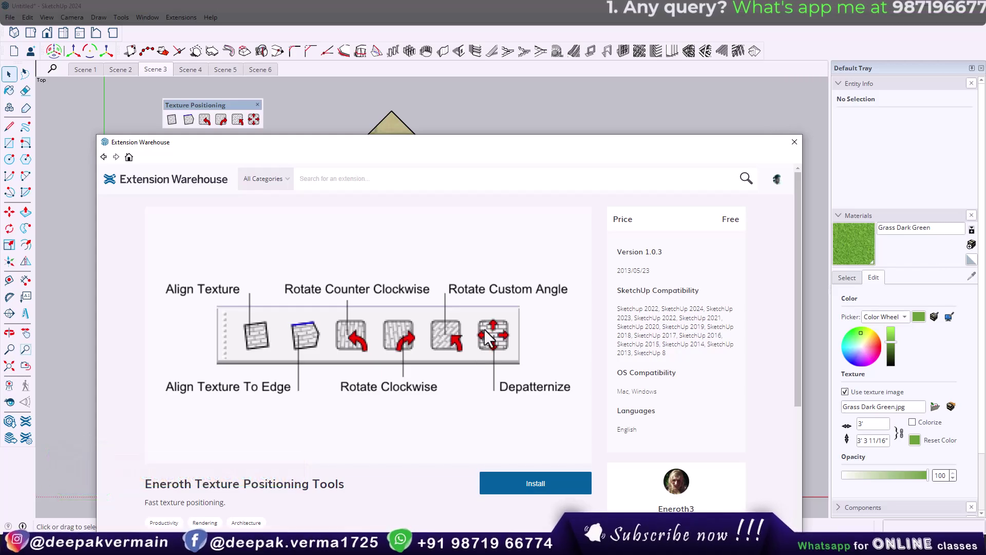
pyautogui.moveTo(469, 143); pyautogui.dragTo(471, 53)
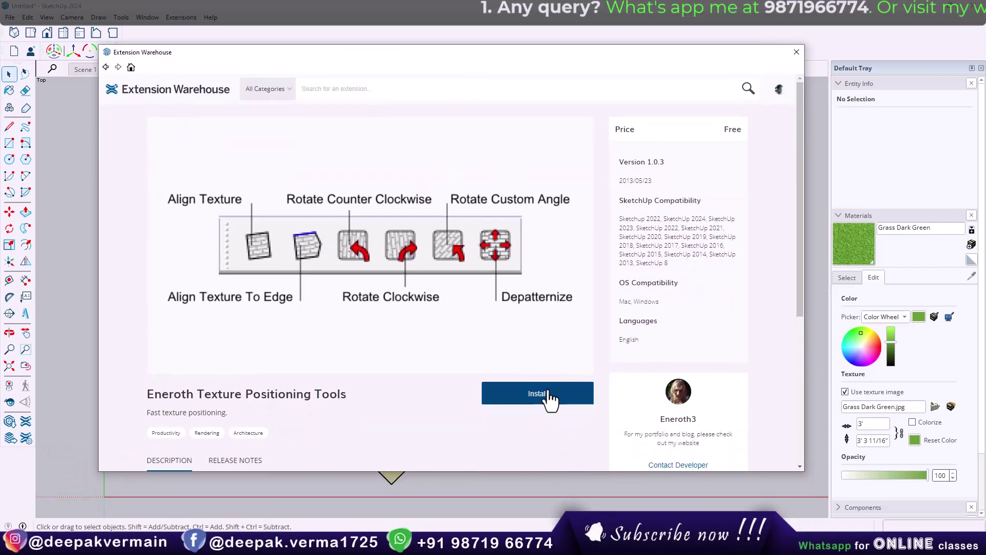
pyautogui.click(548, 398)
pyautogui.click(546, 289)
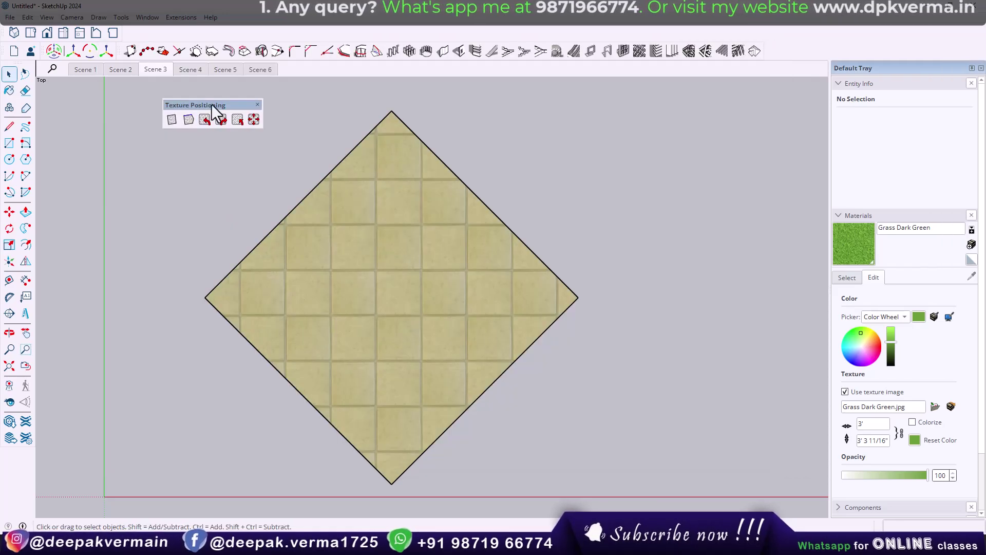
pyautogui.moveTo(216, 106); pyautogui.dragTo(193, 110)
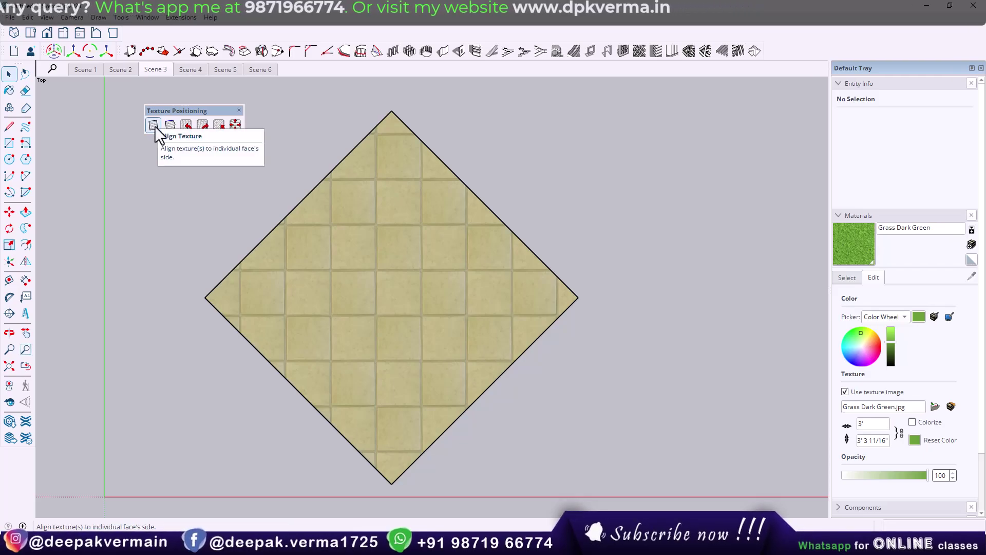
# Select the diamond face and use Align Texture to square its tiles to the face's edges
pyautogui.click(406, 255)
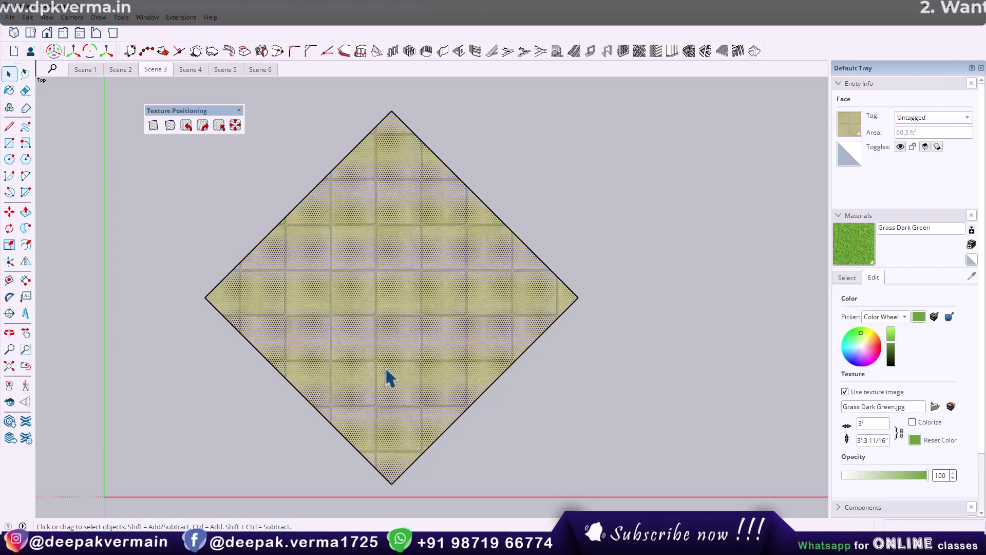
pyautogui.scroll(-3, 309, 335)
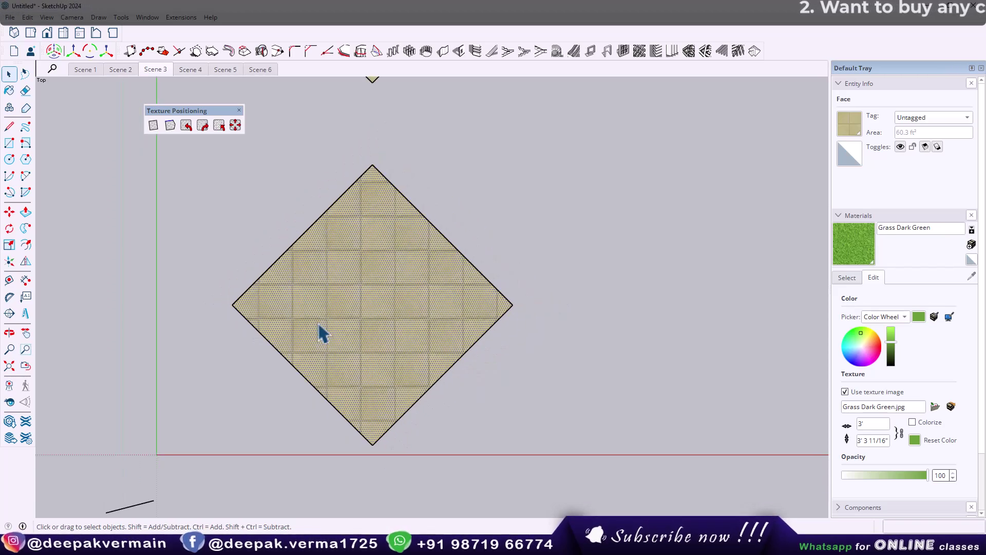
pyautogui.scroll(3, 315, 303)
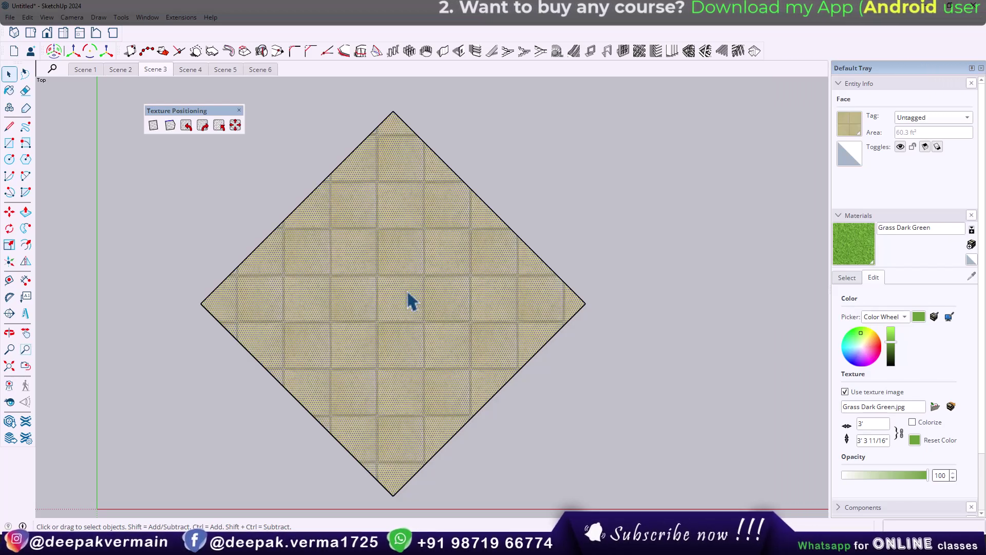
pyautogui.click(154, 126)
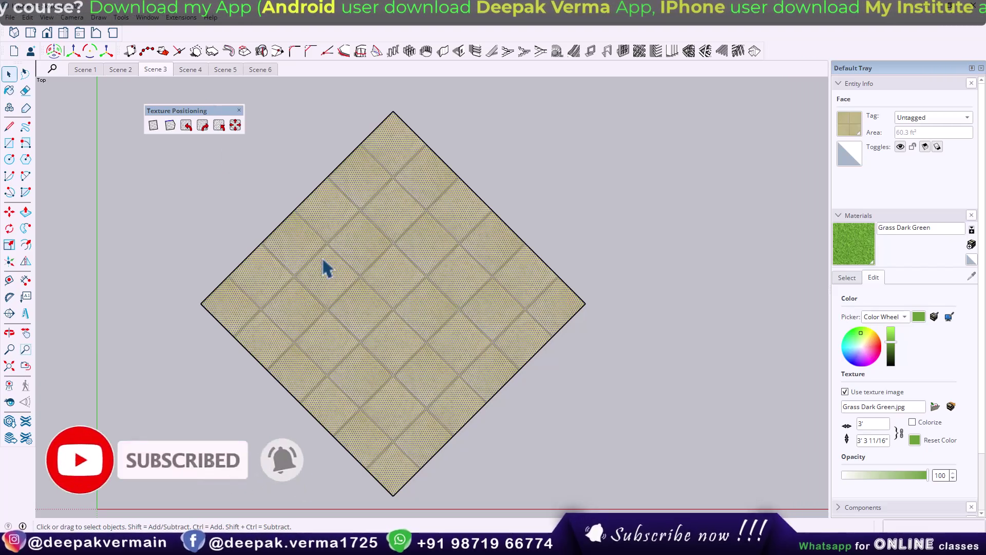
# In Scene 4, align the square face's wood texture so the planks run horizontally
pyautogui.click(194, 72)
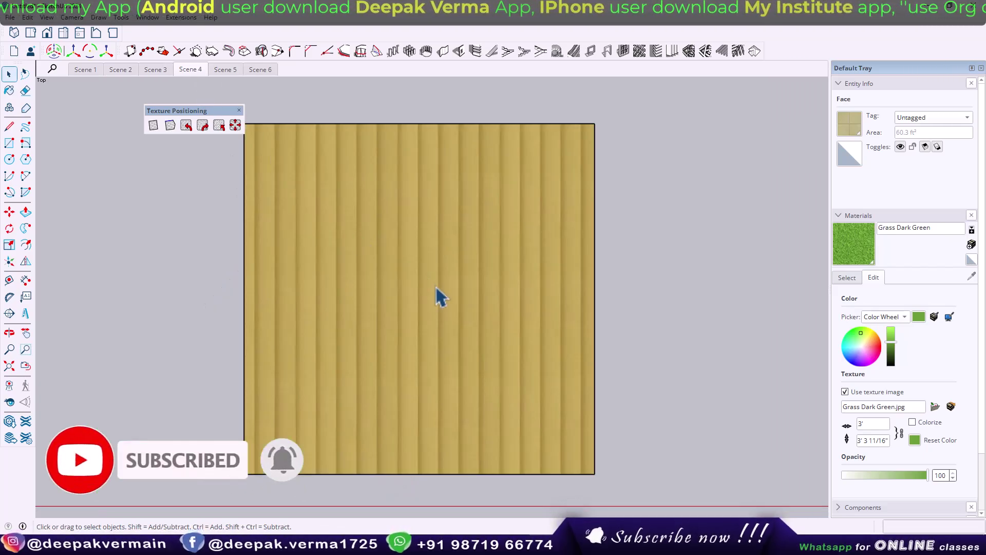
pyautogui.click(155, 125)
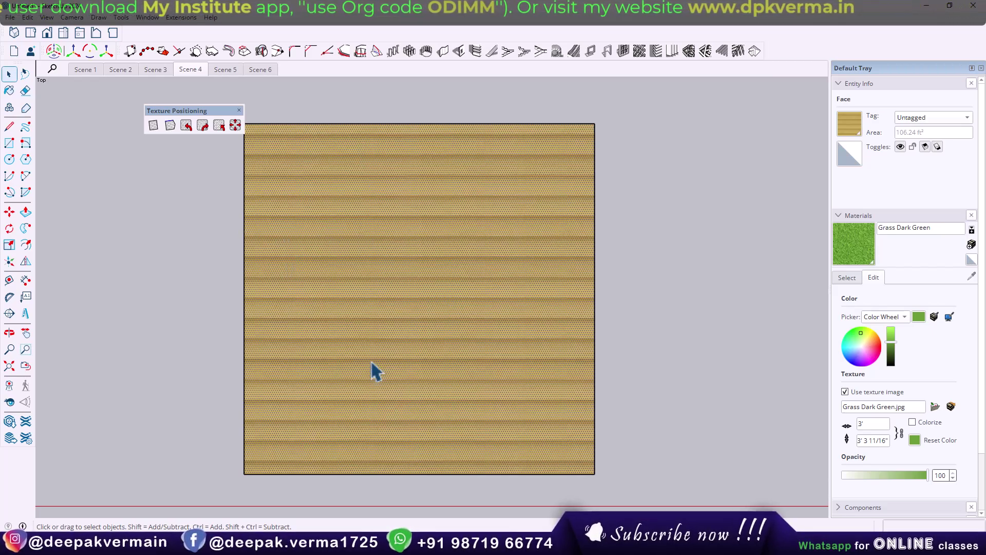
# Reposition the wood texture, rotating it 90° twice and shrinking it so the boards run vertically
pyautogui.rightClick(343, 212)
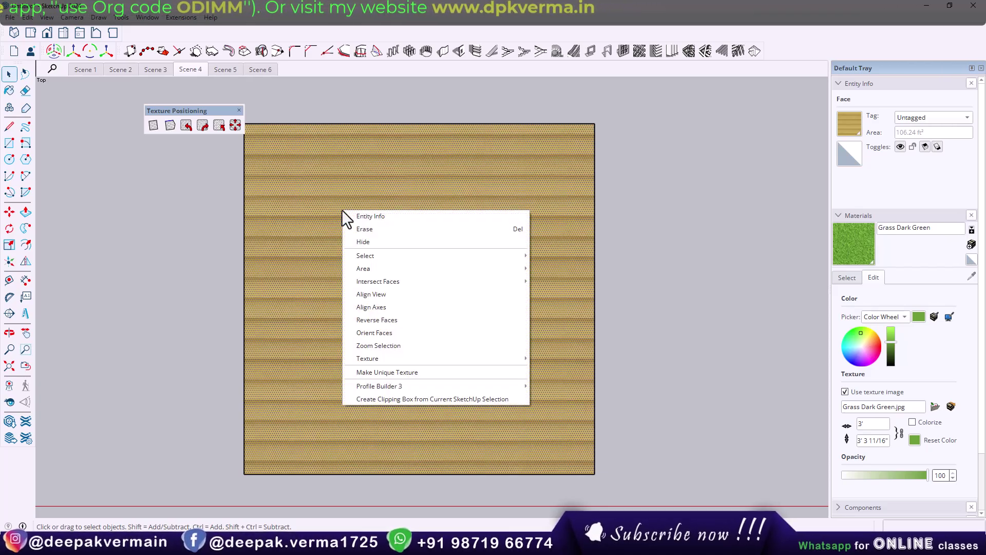
pyautogui.moveTo(432, 358)
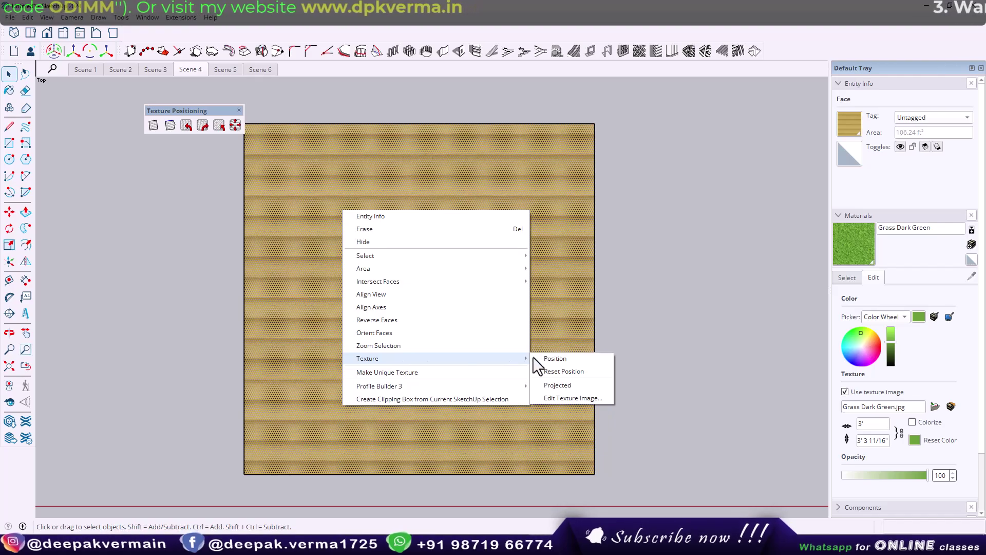
pyautogui.click(554, 358)
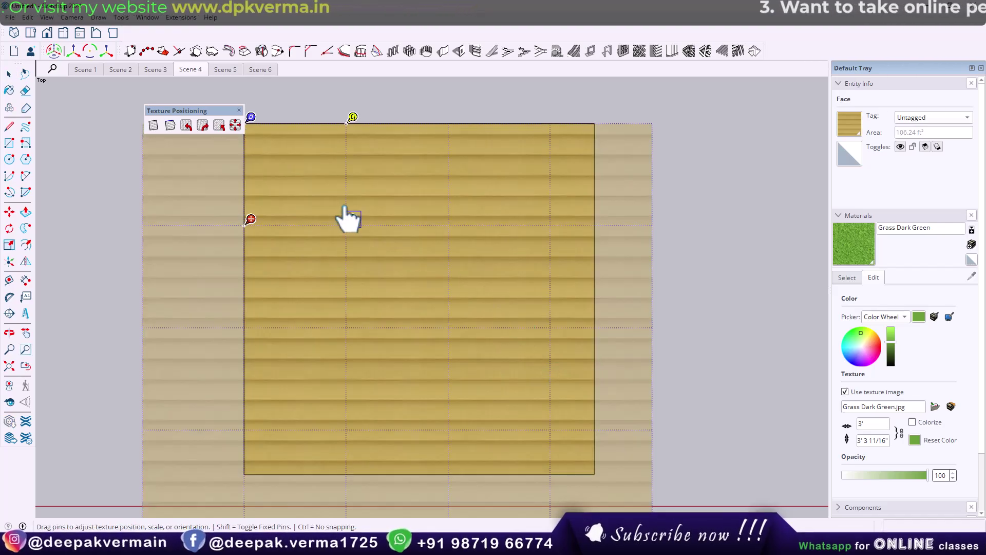
pyautogui.moveTo(348, 219)
pyautogui.mouseDown()
pyautogui.moveTo(269, 139)
pyautogui.moveTo(353, 227)
pyautogui.moveTo(353, 219)
pyautogui.mouseUp()
pyautogui.rightClick(394, 222)
pyautogui.moveTo(416, 265)
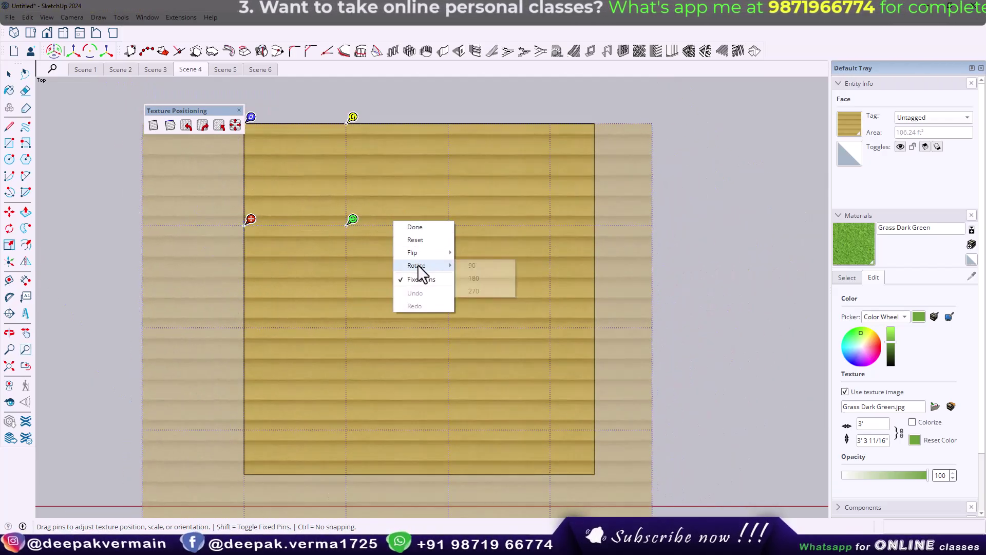
pyautogui.click(465, 265)
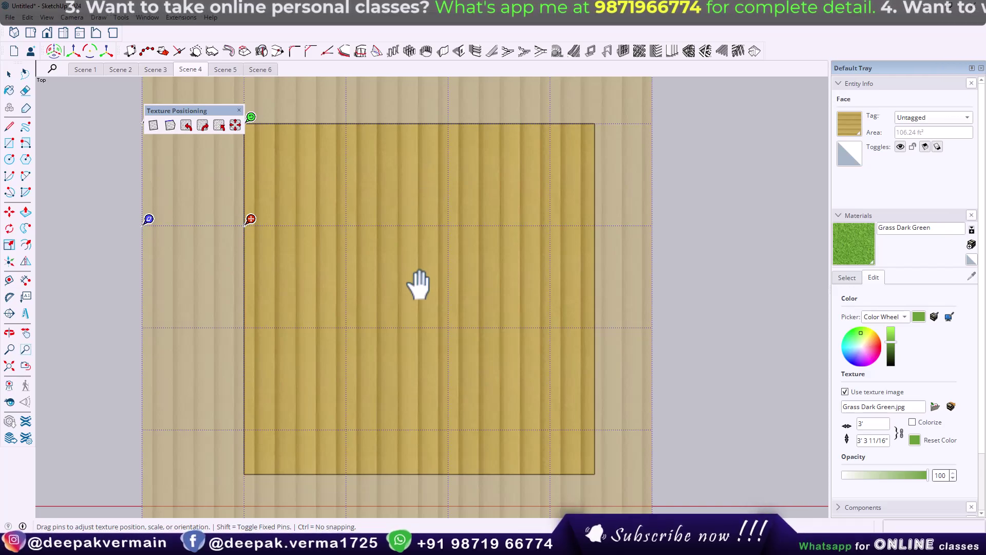
pyautogui.rightClick(370, 218)
pyautogui.moveTo(394, 262)
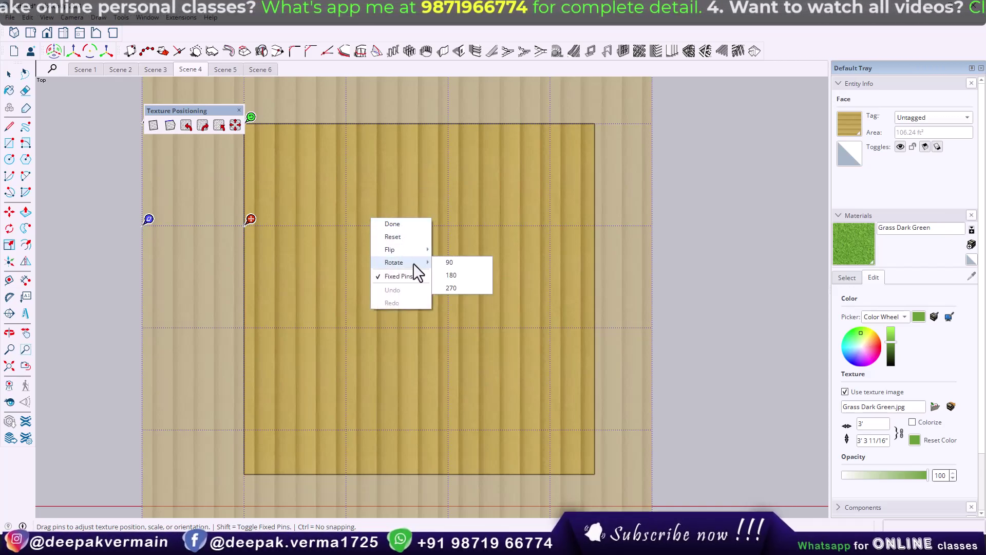
pyautogui.click(449, 262)
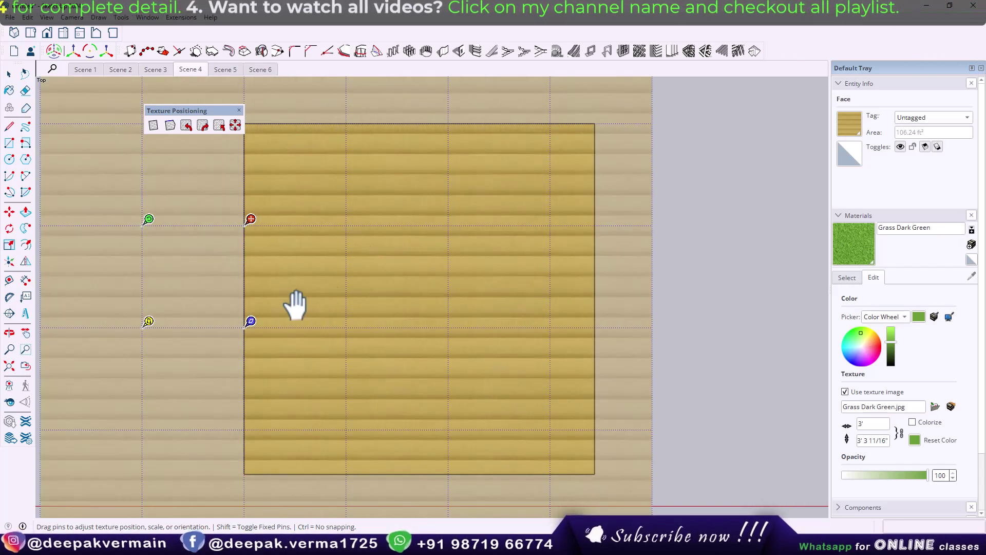
pyautogui.moveTo(148, 219)
pyautogui.mouseDown()
pyautogui.moveTo(262, 160)
pyautogui.moveTo(251, 153)
pyautogui.mouseUp()
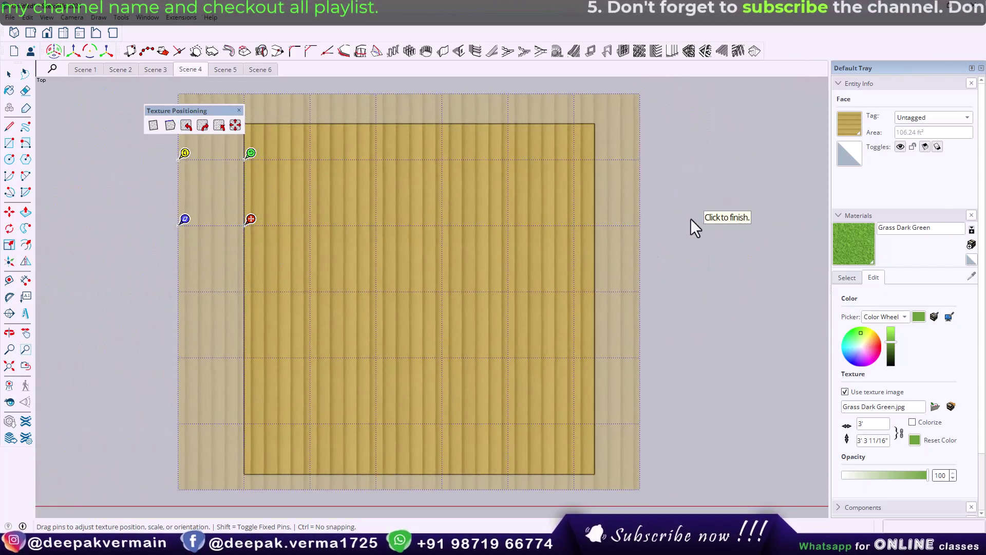
pyautogui.press('Return')
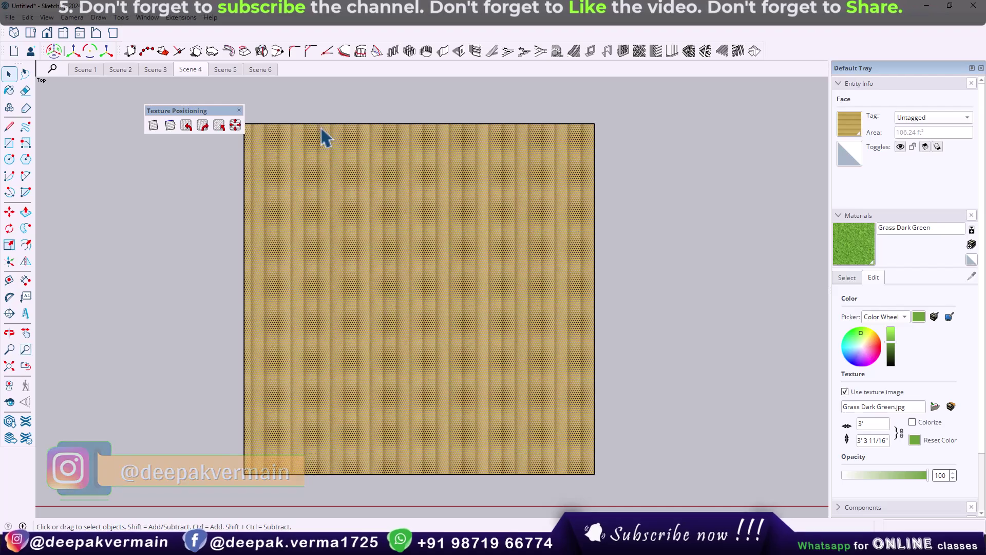
# Align the wood planks horizontally to the face's top edge with Align Texture To Edge
pyautogui.press('Escape')
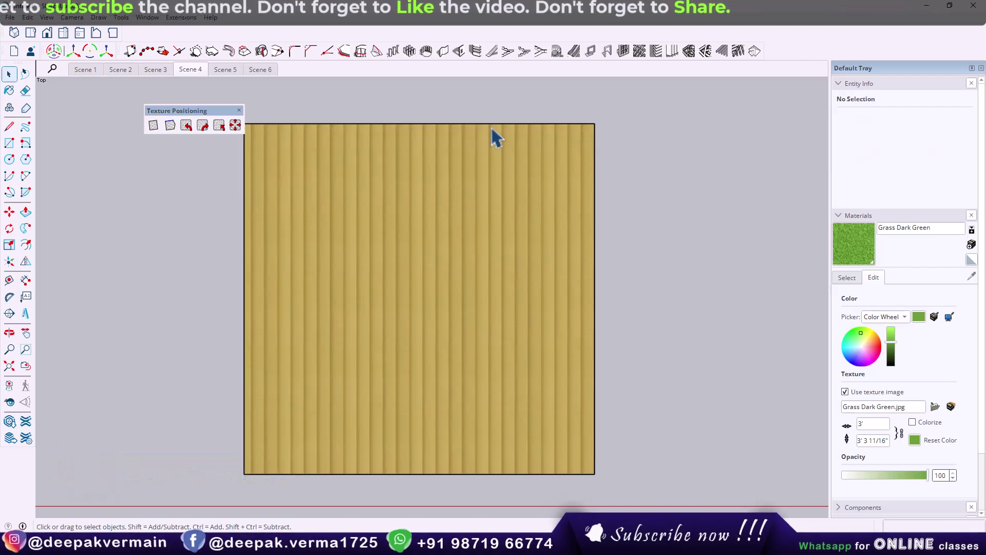
pyautogui.click(395, 222)
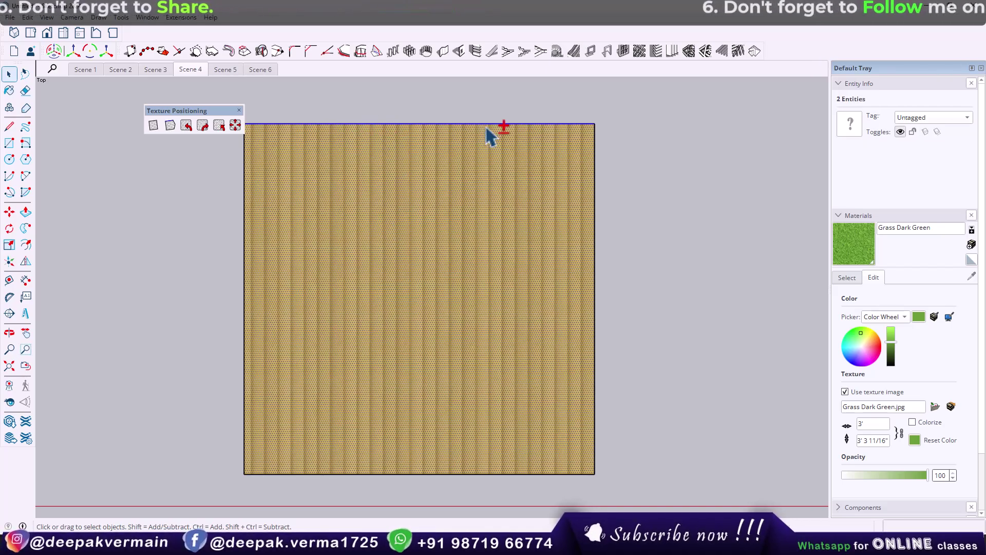
pyautogui.click(169, 126)
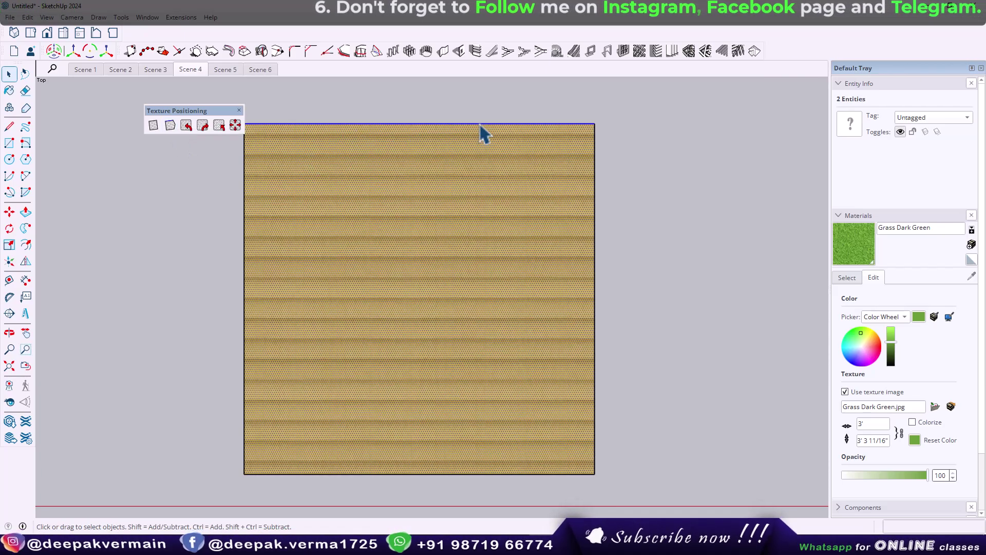
pyautogui.click(433, 233)
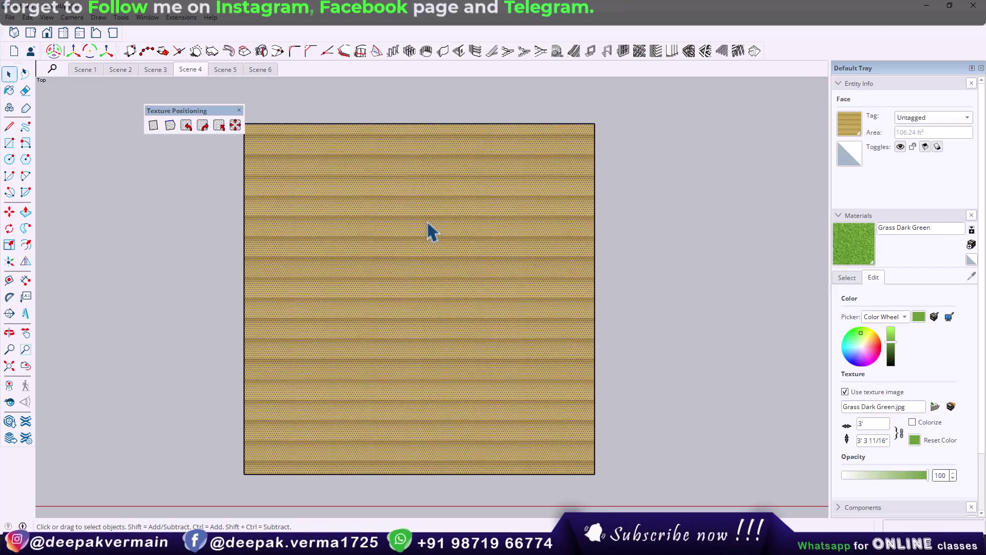
pyautogui.press('l')
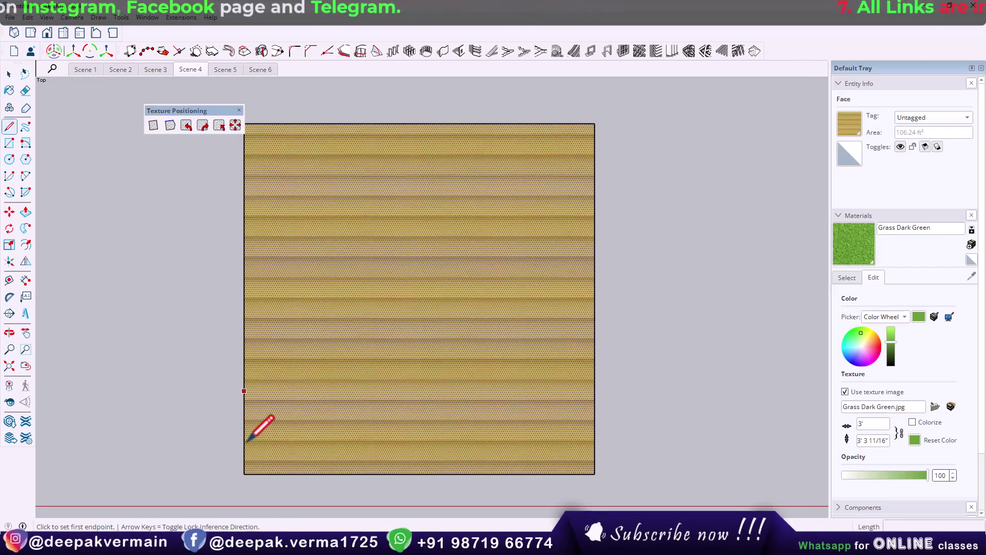
pyautogui.click(244, 473)
pyautogui.click(594, 124)
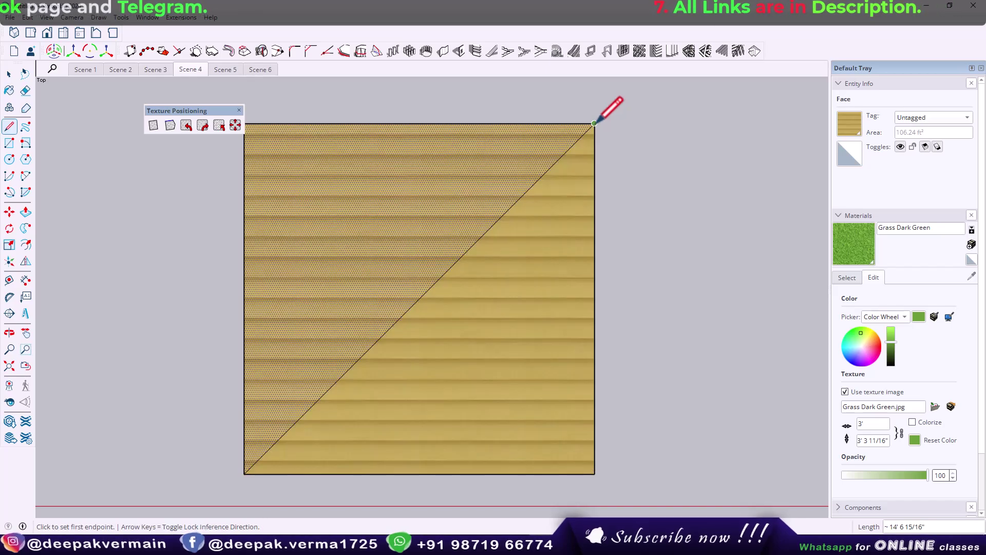
pyautogui.press('space')
pyautogui.click(652, 236)
pyautogui.click(403, 216)
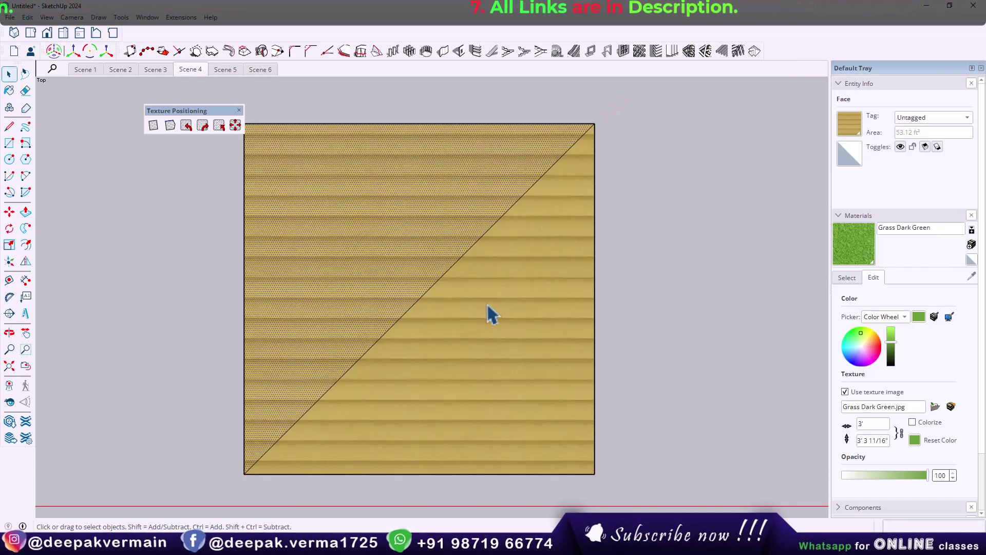
pyautogui.click(488, 311)
pyautogui.click(386, 216)
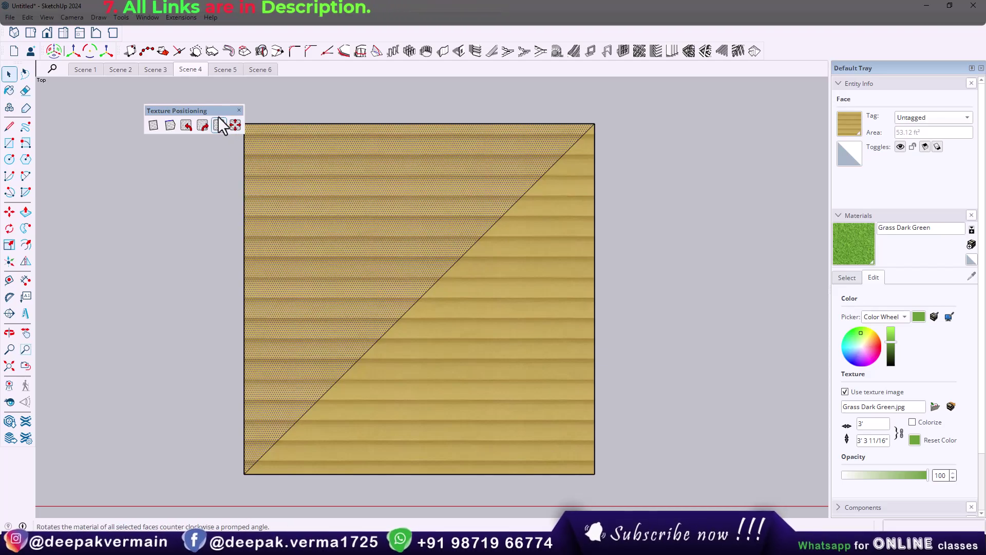
pyautogui.moveTo(215, 118); pyautogui.dragTo(199, 103)
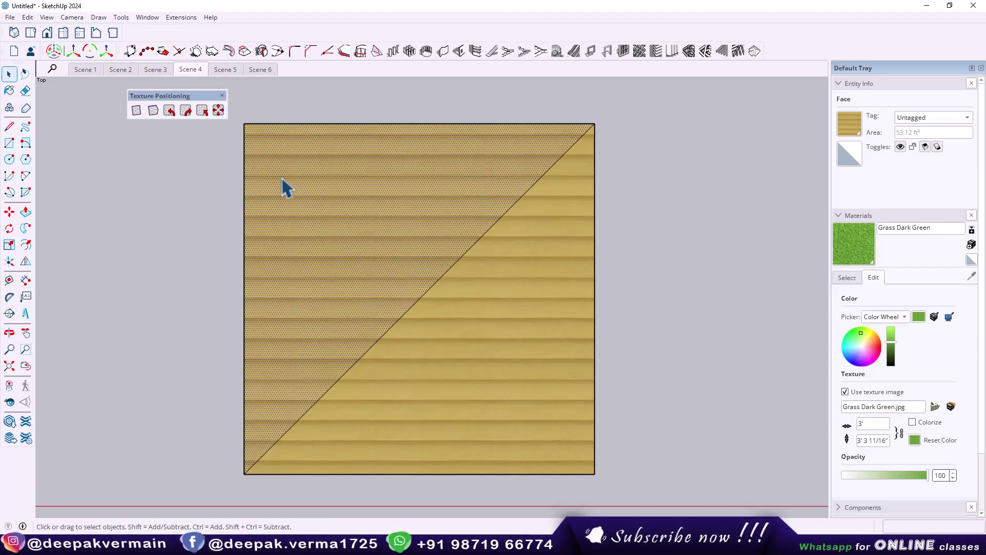
# Align the left triangle's stripes to the left edge and the lower triangle's to the diagonal
pyautogui.keyDown('shift'); pyautogui.click(245, 209); pyautogui.keyUp('shift')
pyautogui.click(153, 111)
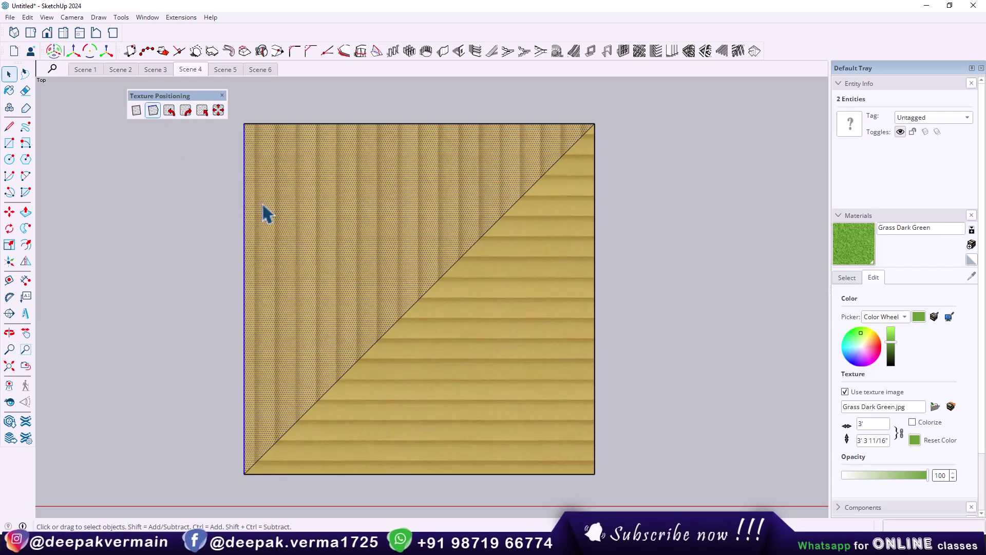
pyautogui.click(248, 160)
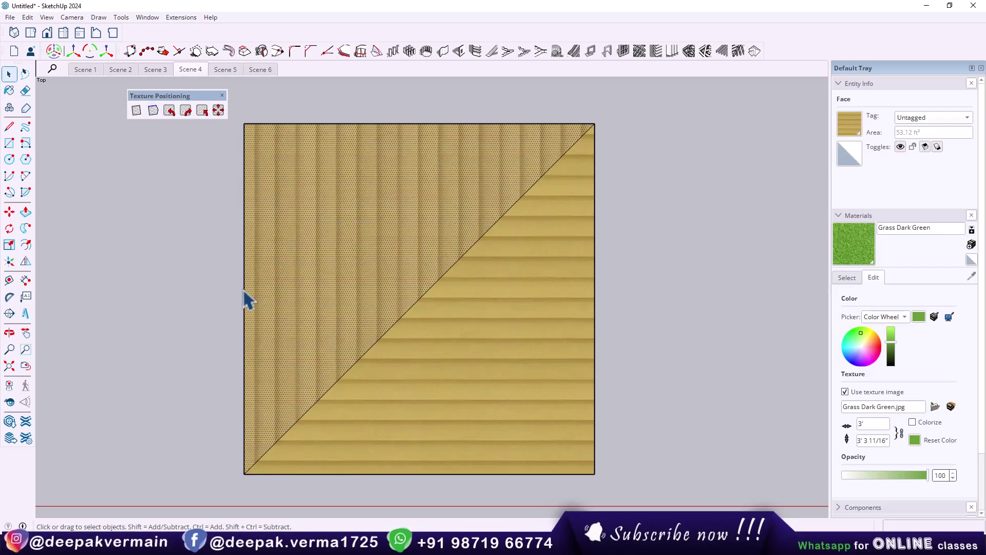
pyautogui.click(198, 299)
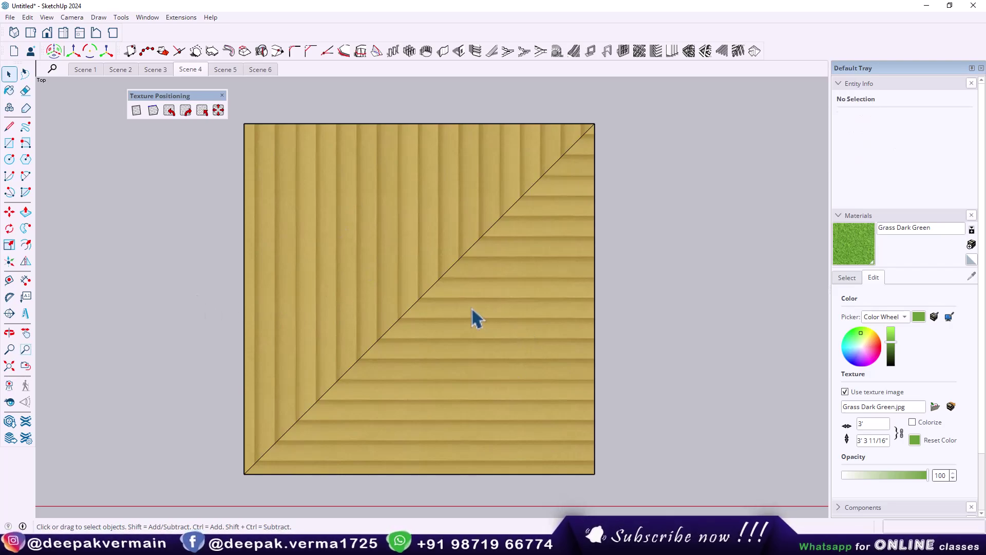
pyautogui.keyDown('shift'); pyautogui.click(452, 307); pyautogui.keyUp('shift')
pyautogui.keyDown('ctrl'); pyautogui.click(429, 294); pyautogui.keyUp('ctrl')
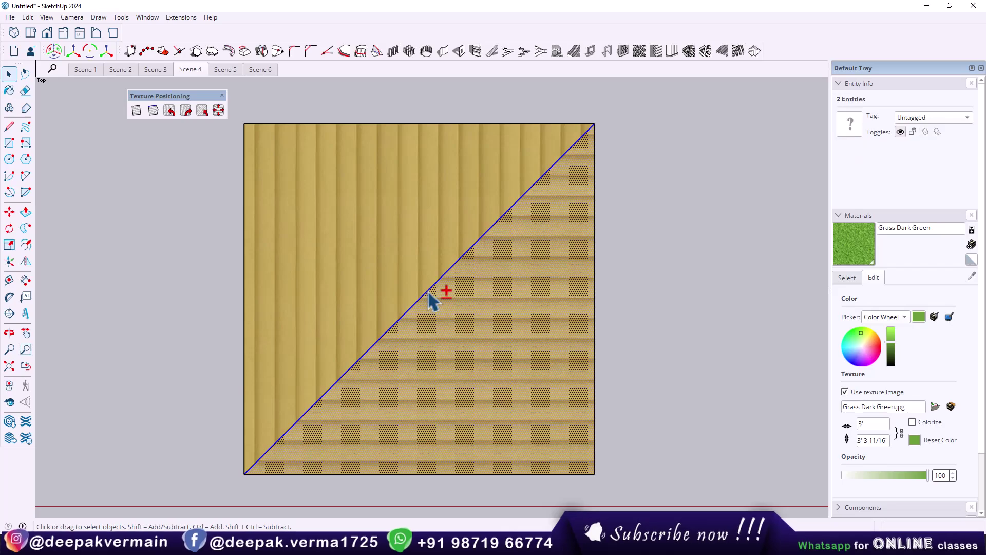
pyautogui.click(153, 110)
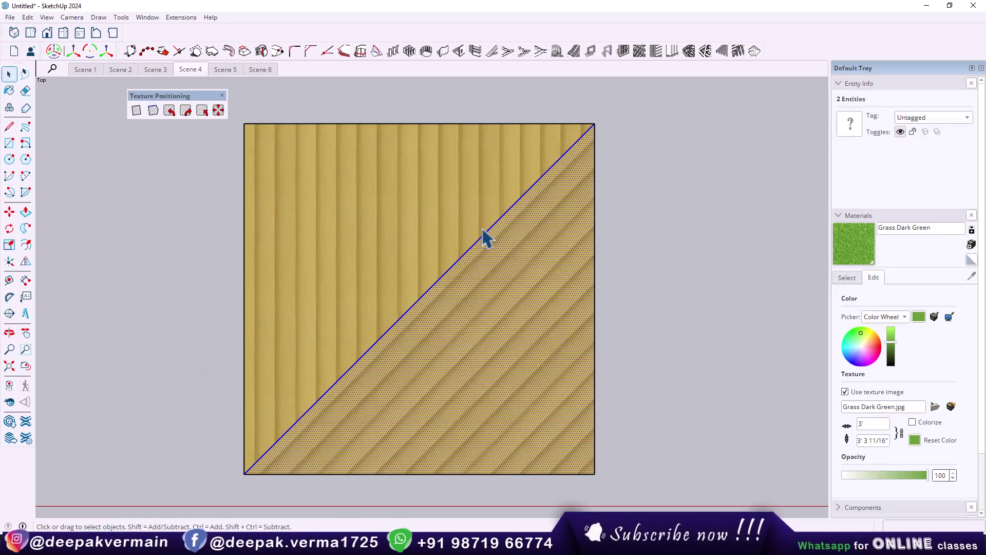
pyautogui.click(159, 360)
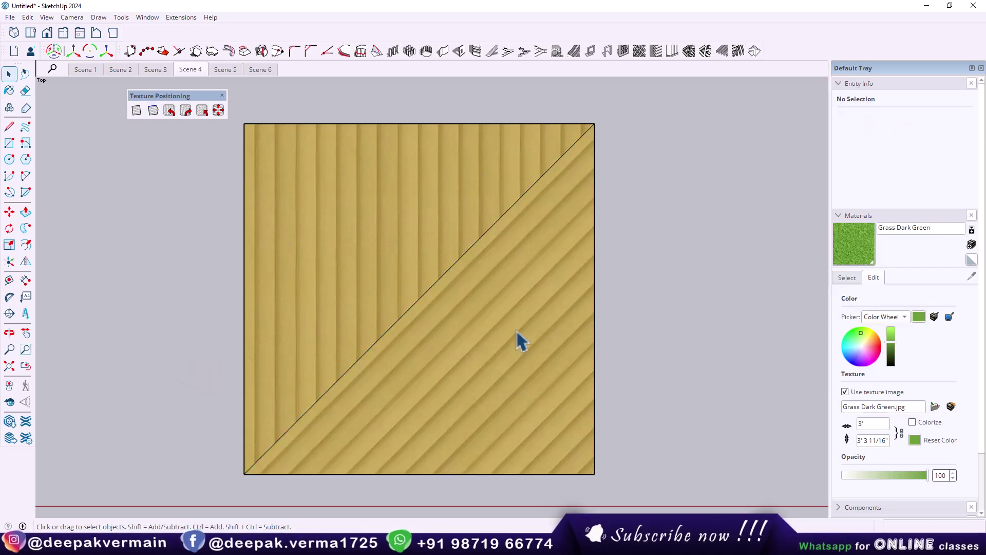
# Split off a right-corner piece with a new line and align its stripes to that line
pyautogui.press('l')
pyautogui.click(454, 264)
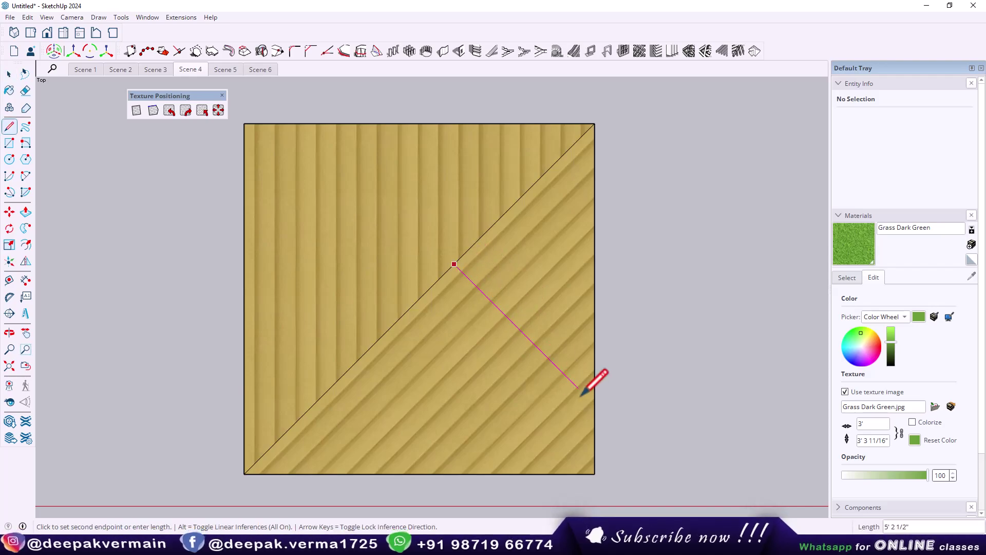
pyautogui.click(595, 405)
pyautogui.press('space')
pyautogui.click(534, 297)
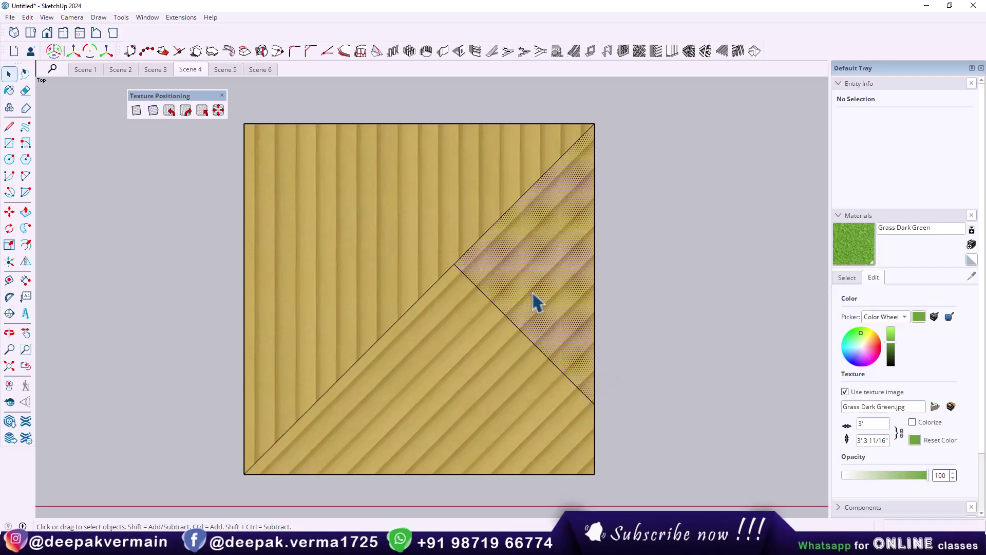
pyautogui.keyDown('ctrl'); pyautogui.click(484, 236); pyautogui.keyUp('ctrl')
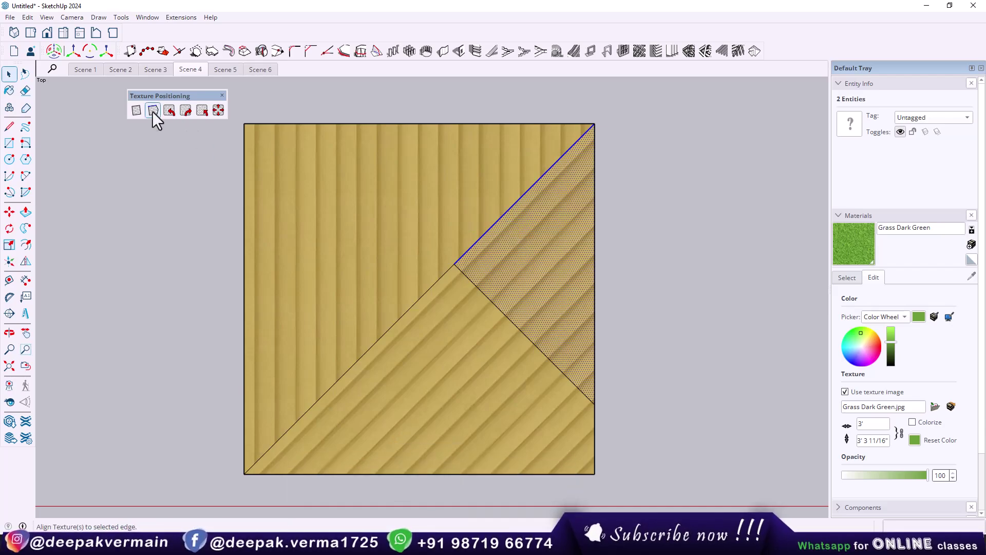
pyautogui.click(496, 272)
pyautogui.keyDown('ctrl'); pyautogui.click(490, 301); pyautogui.keyUp('ctrl')
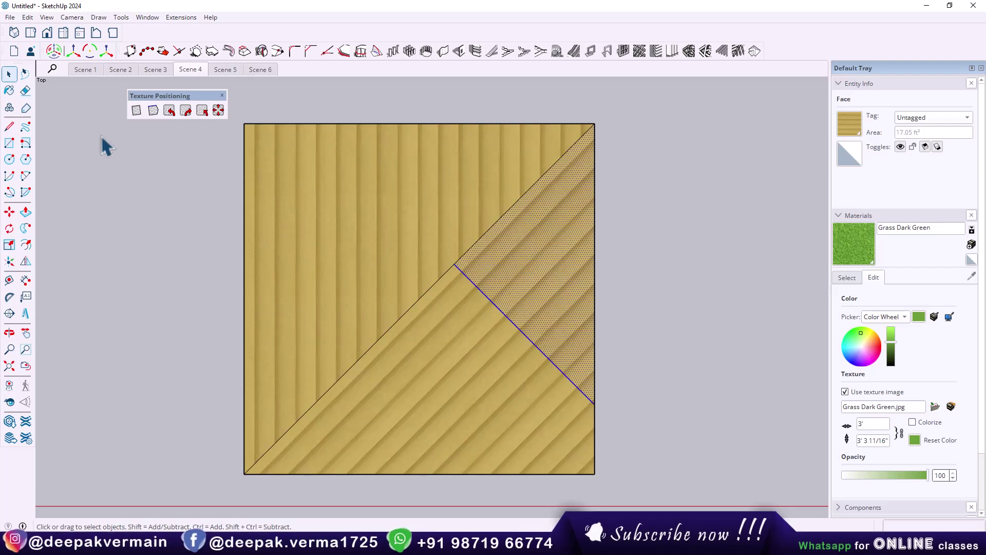
pyautogui.click(153, 110)
pyautogui.click(186, 252)
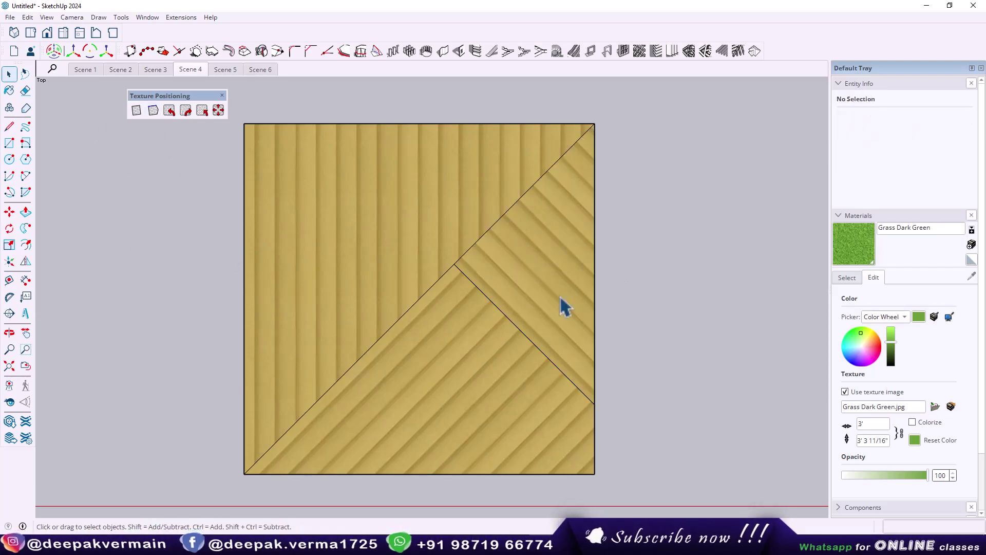
# Draw a line from the left edge to the diagonal and align the new top piece to it
pyautogui.press('l')
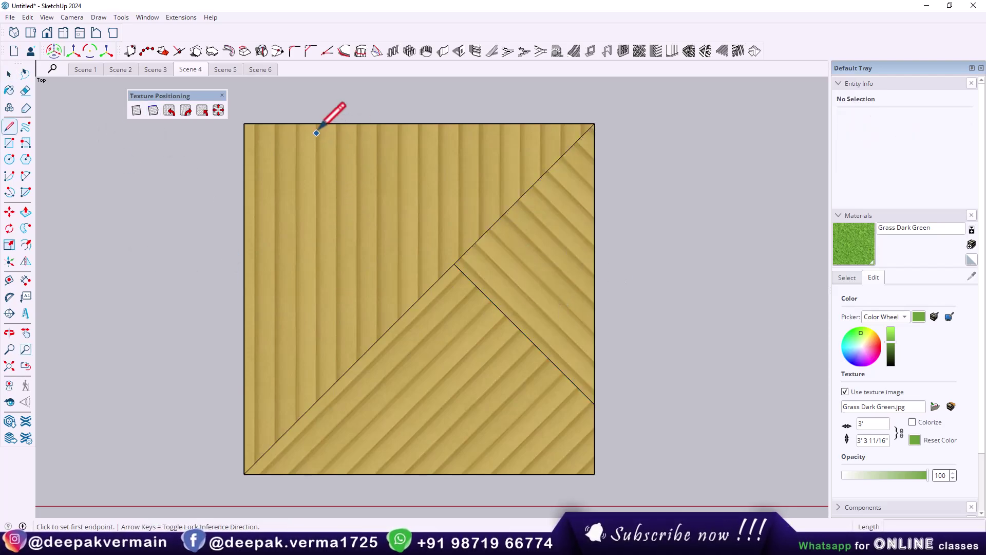
pyautogui.click(244, 192)
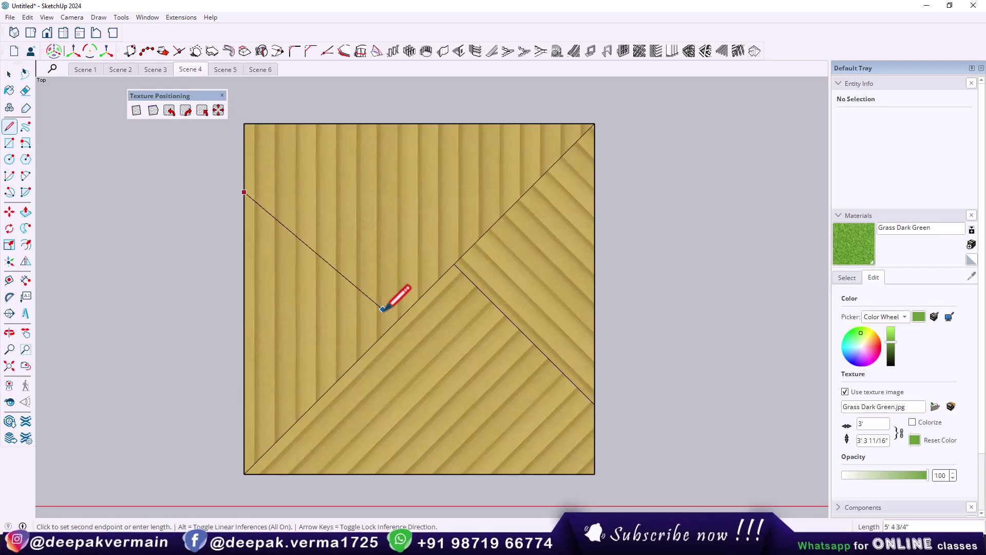
pyautogui.click(434, 285)
pyautogui.press('space')
pyautogui.click(403, 227)
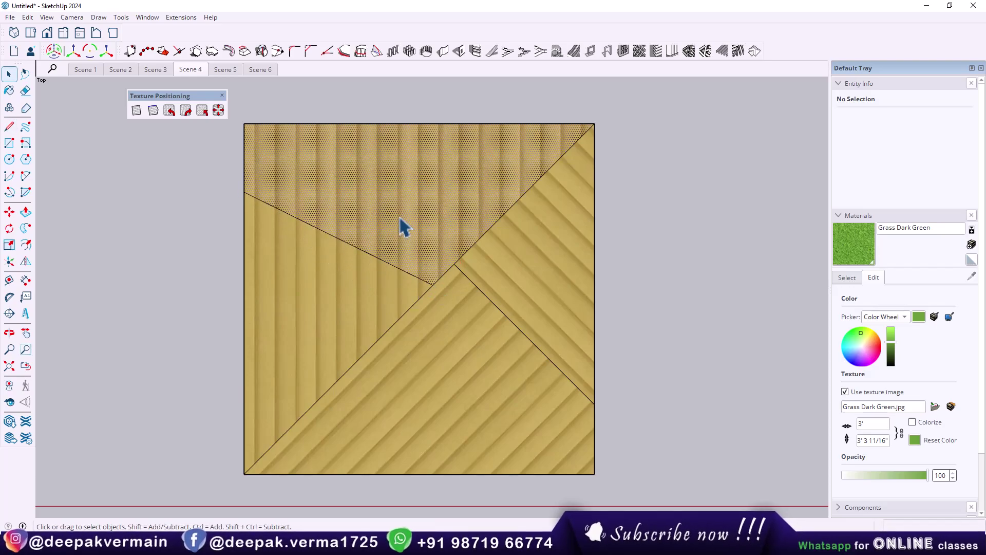
pyautogui.keyDown('ctrl'); pyautogui.click(350, 245); pyautogui.keyUp('ctrl')
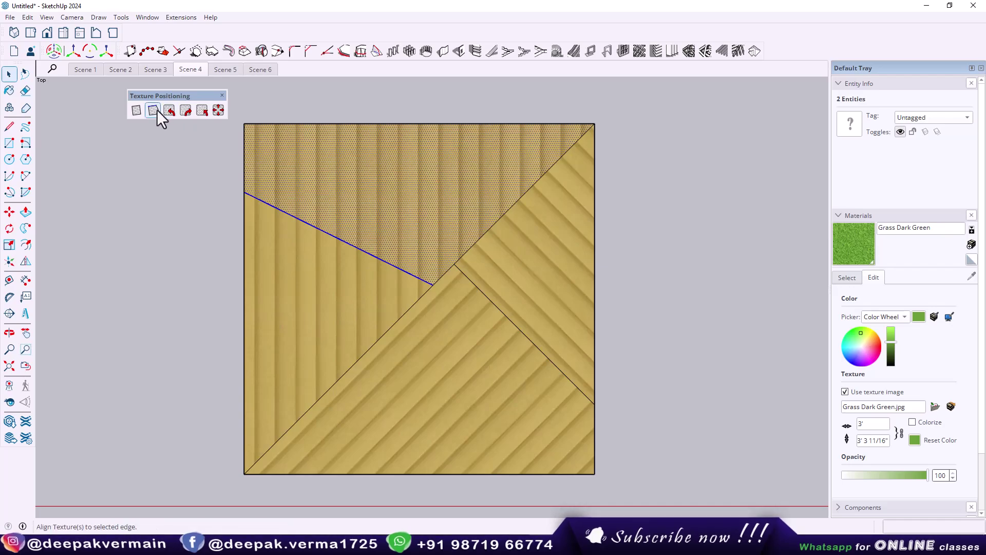
pyautogui.click(156, 110)
# Align the stripes on all four pieces to the new top edge
pyautogui.click(353, 221)
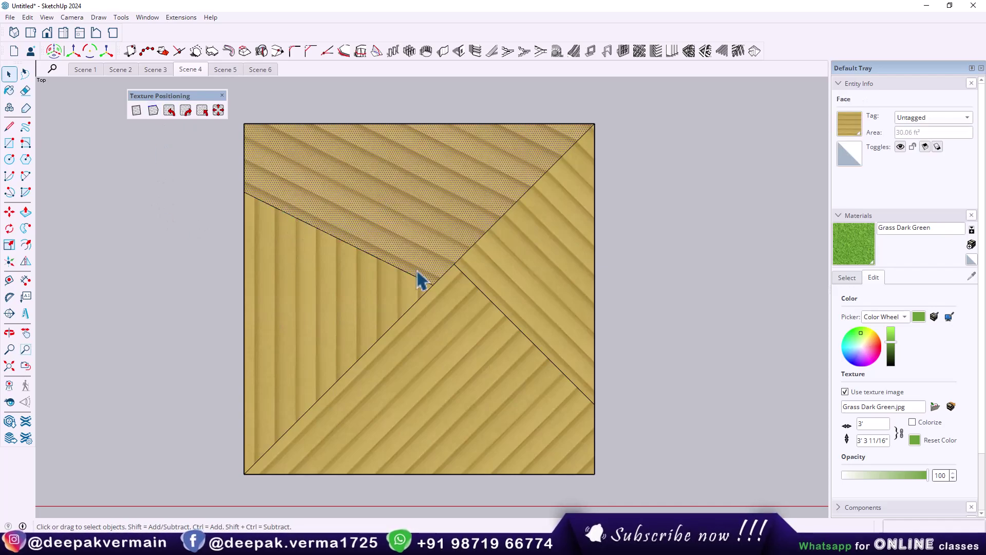
pyautogui.click(513, 264)
pyautogui.click(425, 220)
pyautogui.keyDown('ctrl'); pyautogui.click(324, 312); pyautogui.keyUp('ctrl')
pyautogui.keyDown('ctrl'); pyautogui.click(452, 297); pyautogui.keyUp('ctrl')
pyautogui.keyDown('ctrl'); pyautogui.click(505, 283); pyautogui.keyUp('ctrl')
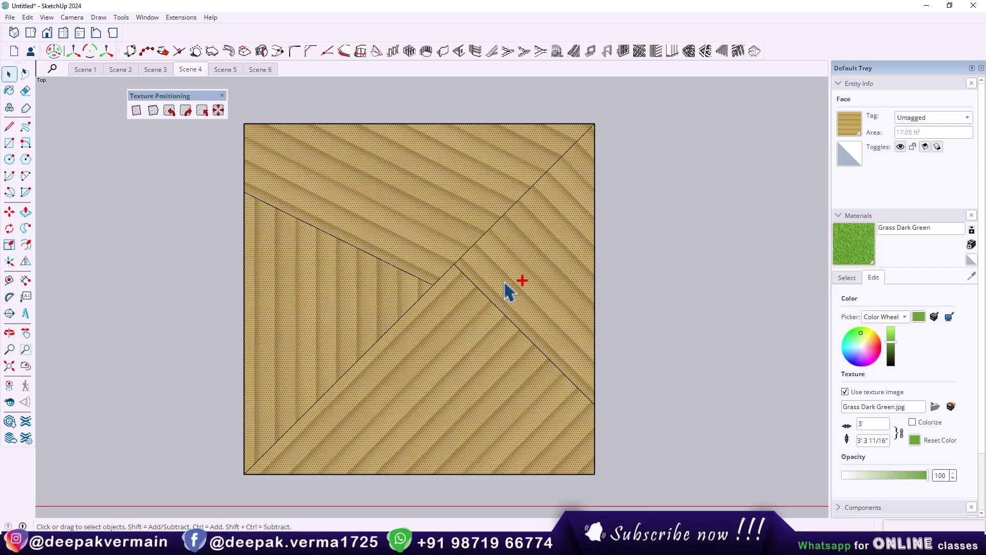
pyautogui.keyDown('ctrl'); pyautogui.click(382, 260); pyautogui.keyUp('ctrl')
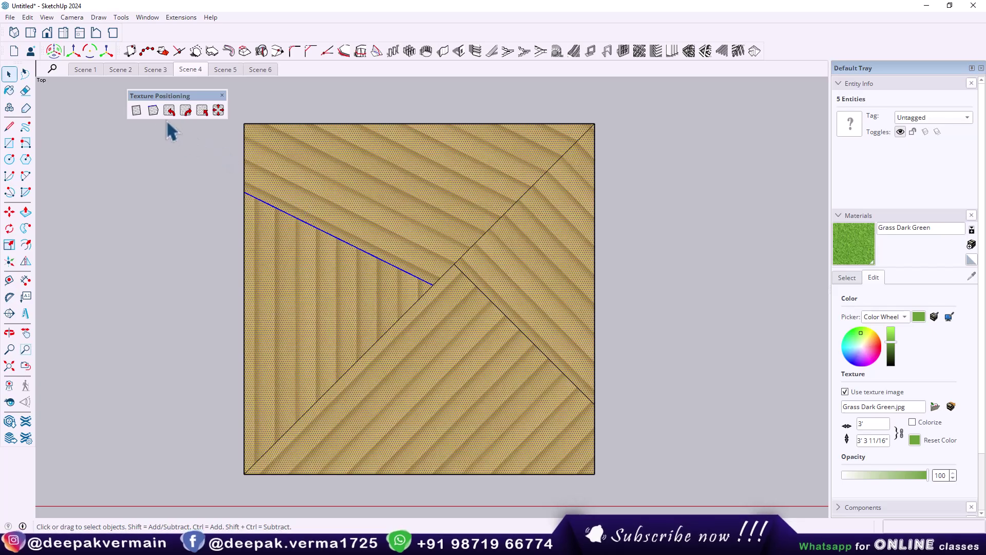
pyautogui.click(153, 110)
pyautogui.click(129, 242)
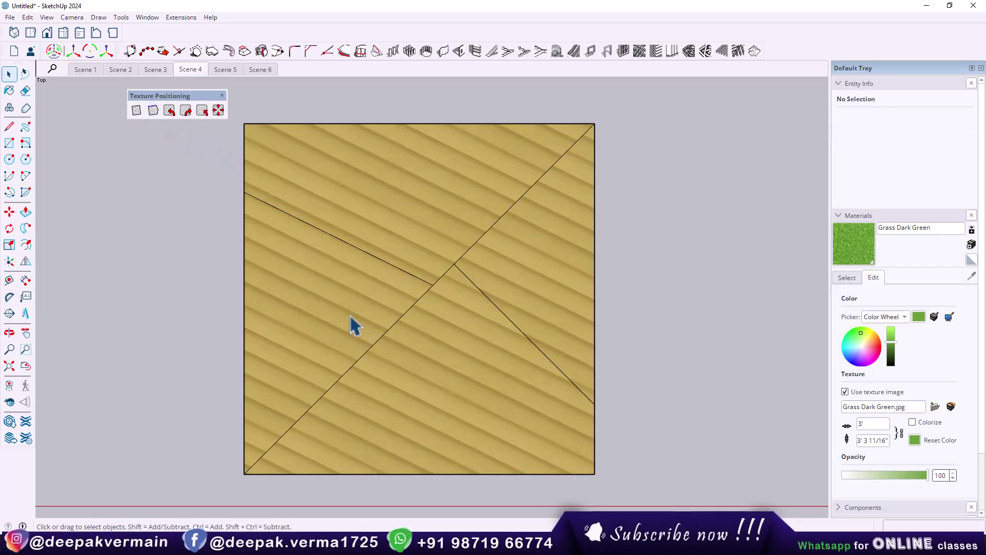
pyautogui.click(380, 215)
# Rotate the top piece's stripes by quarter turns, then align the left piece to the left edge
pyautogui.click(166, 112)
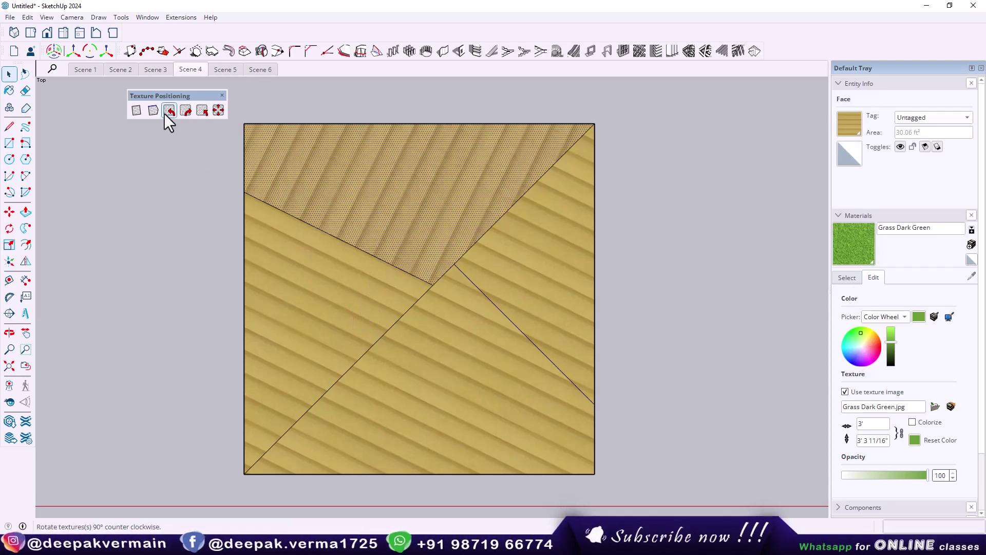
pyautogui.click(169, 110)
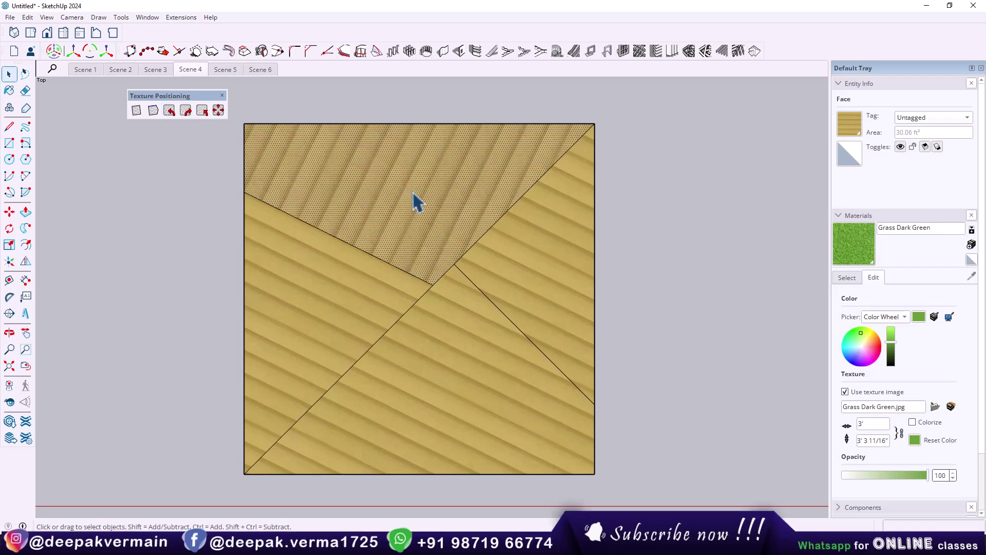
pyautogui.click(304, 277)
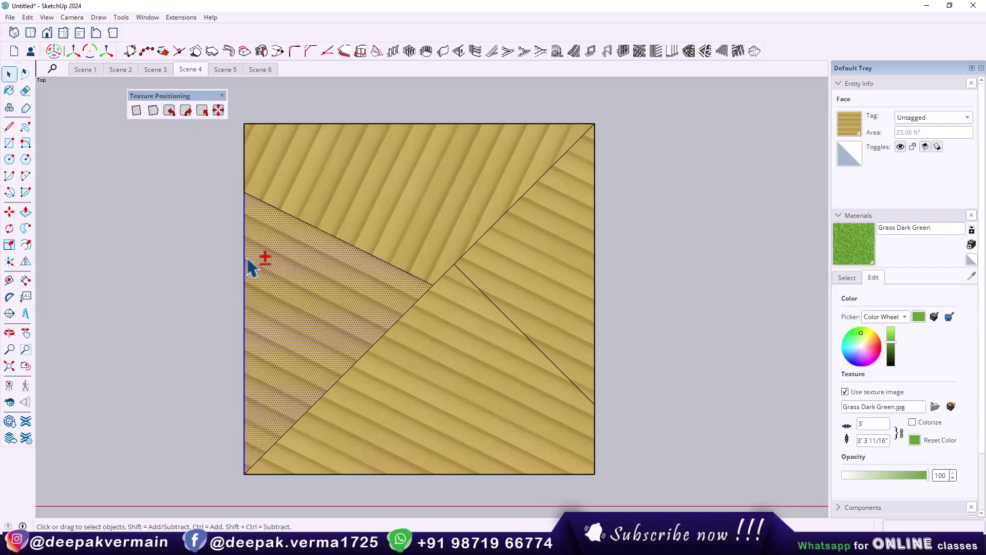
pyautogui.keyDown('ctrl'); pyautogui.click(251, 267); pyautogui.keyUp('ctrl')
pyautogui.click(150, 111)
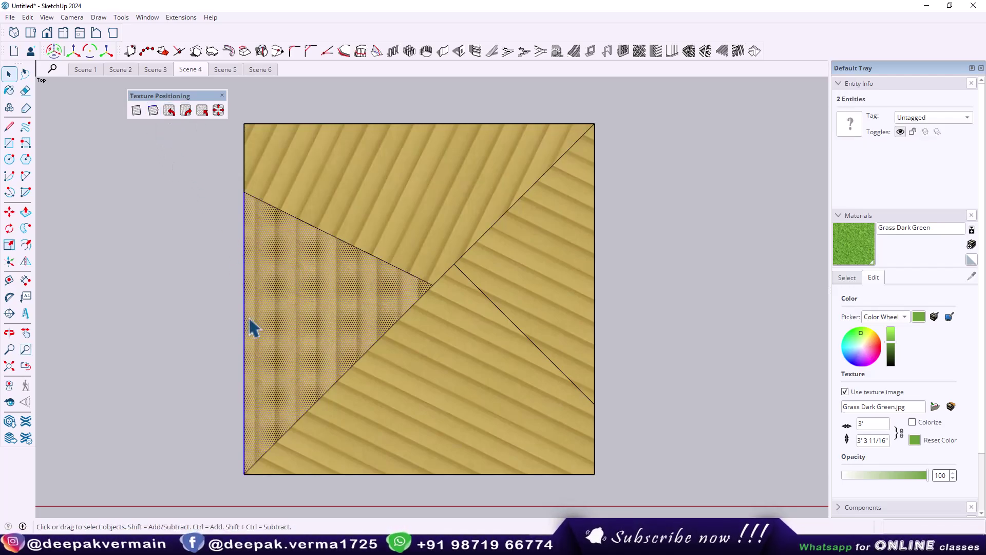
# Set the left piece's stripes back to vertical with quarter turns, then show Scene 5
pyautogui.click(279, 302)
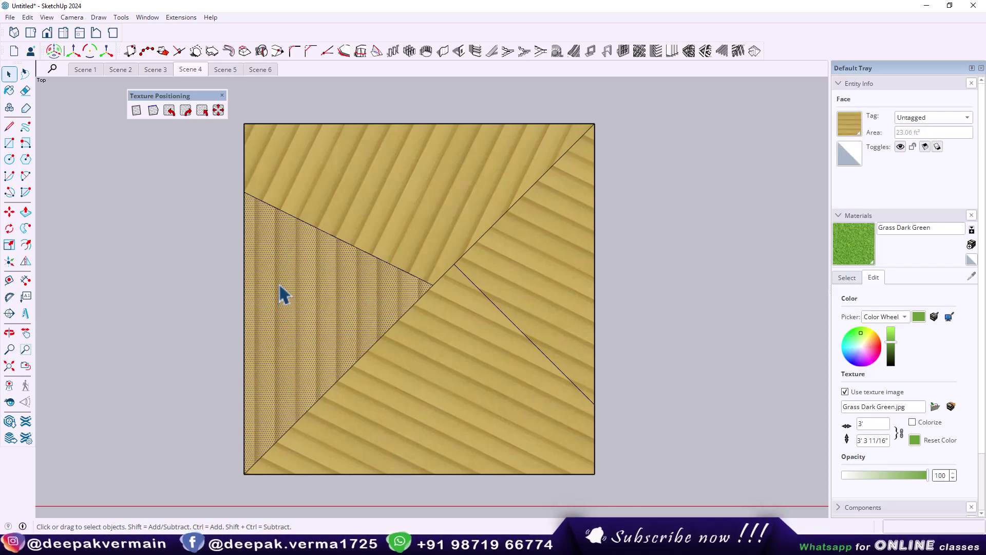
pyautogui.click(169, 111)
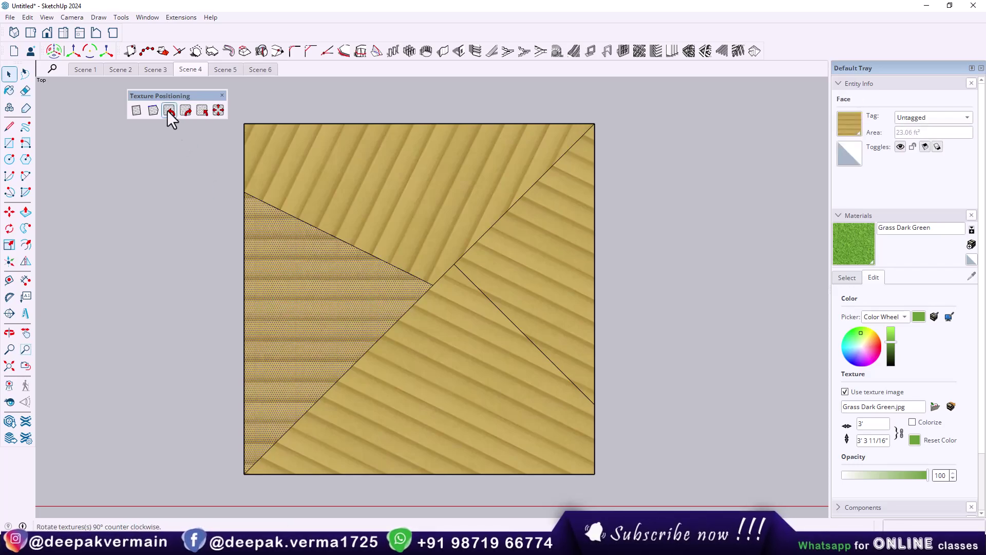
pyautogui.click(168, 111)
pyautogui.click(168, 111)
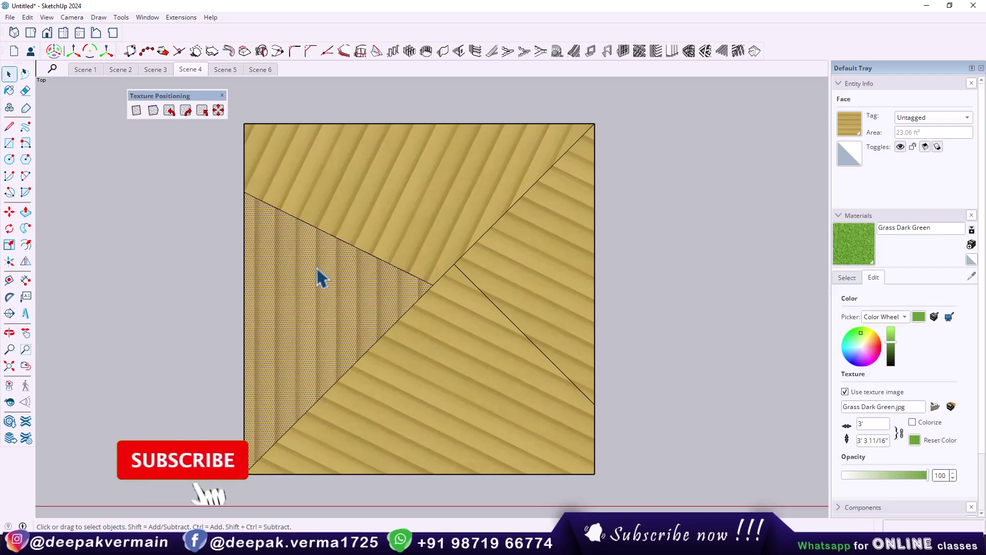
pyautogui.click(224, 69)
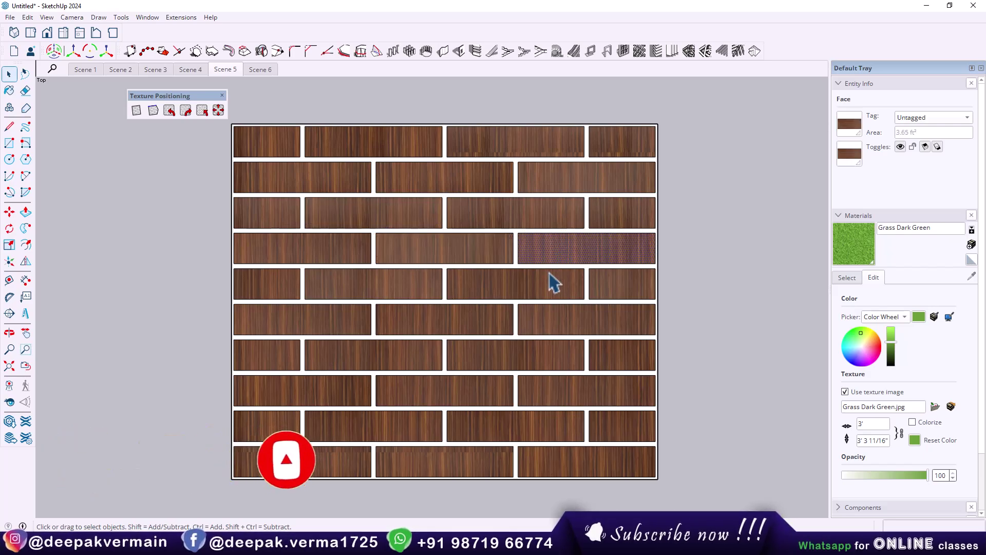
# Rotate the middle second-row brick's wood grain 90° in Position mode, plus another quarter turn
pyautogui.click(549, 291)
pyautogui.click(398, 188)
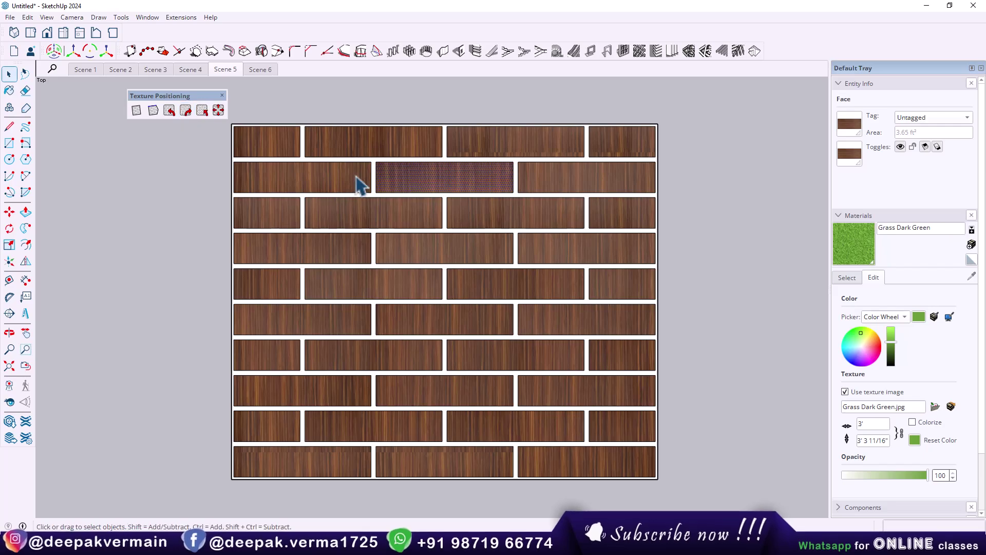
pyautogui.rightClick(402, 178)
pyautogui.moveTo(426, 325)
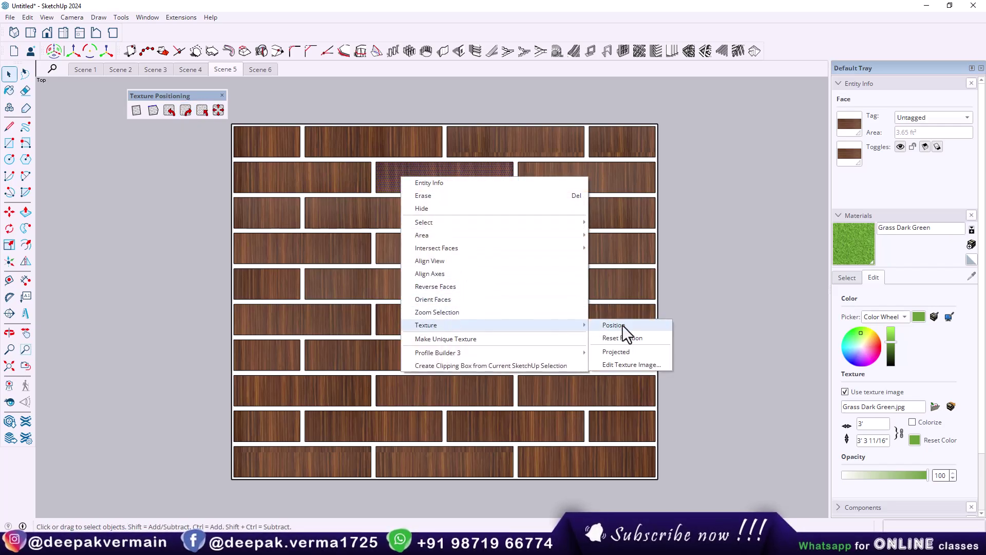
pyautogui.click(621, 325)
pyautogui.rightClick(416, 180)
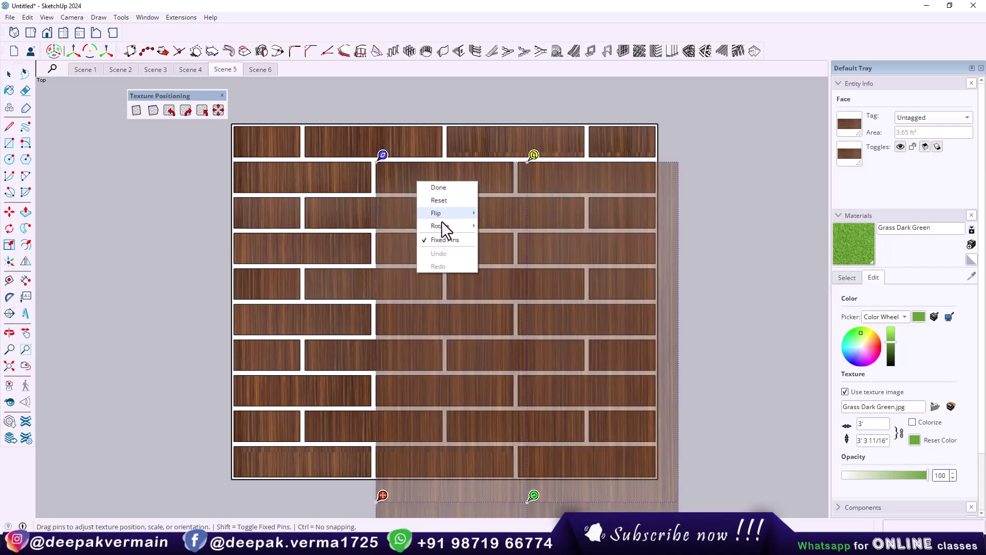
pyautogui.moveTo(438, 226)
pyautogui.click(509, 225)
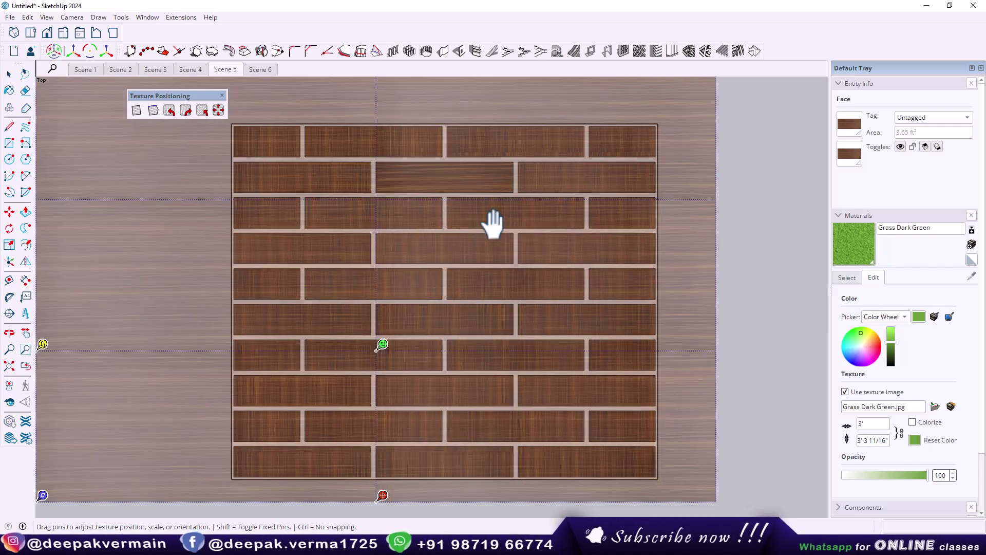
pyautogui.click(727, 217)
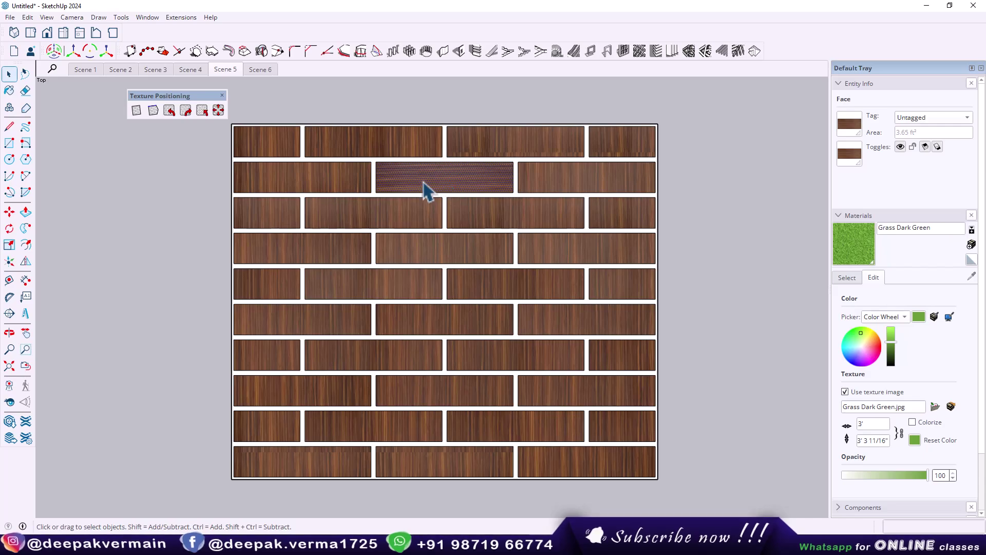
pyautogui.click(186, 111)
pyautogui.click(743, 241)
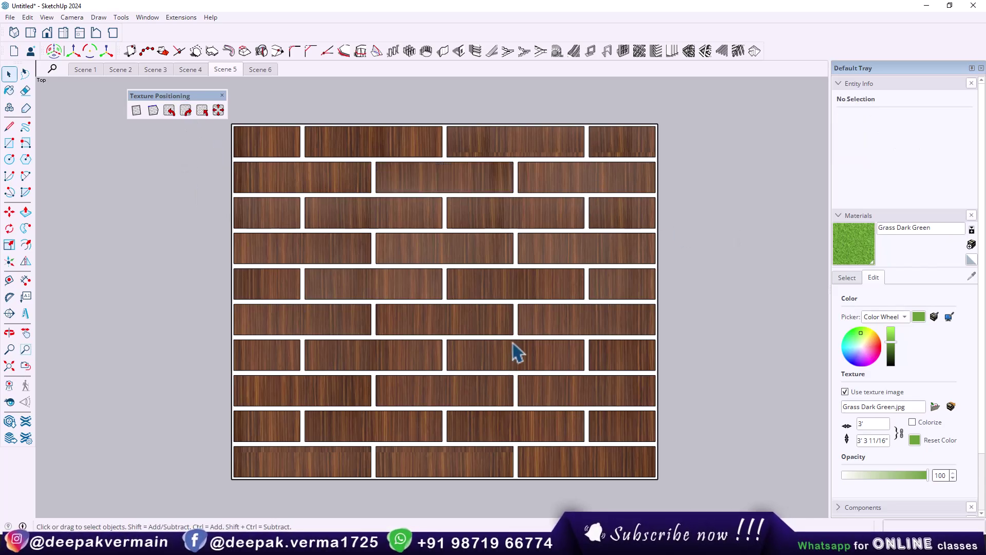
pyautogui.scroll(-1, 513, 343)
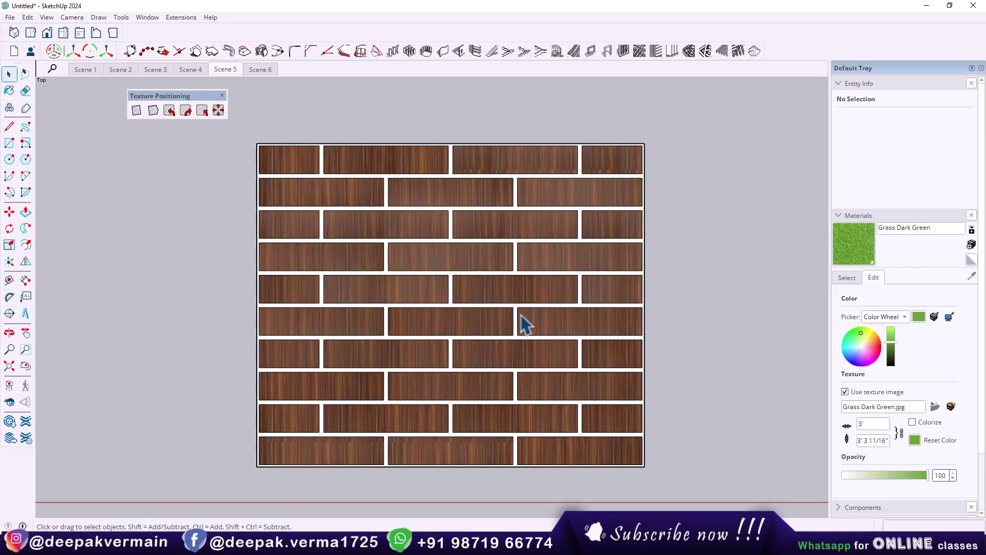
pyautogui.tripleClick(490, 227)
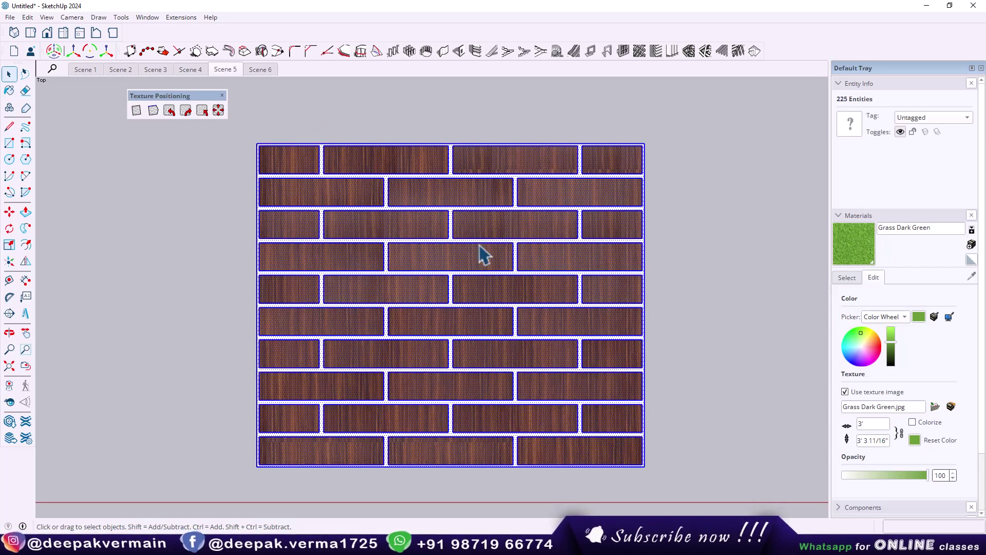
pyautogui.click(168, 111)
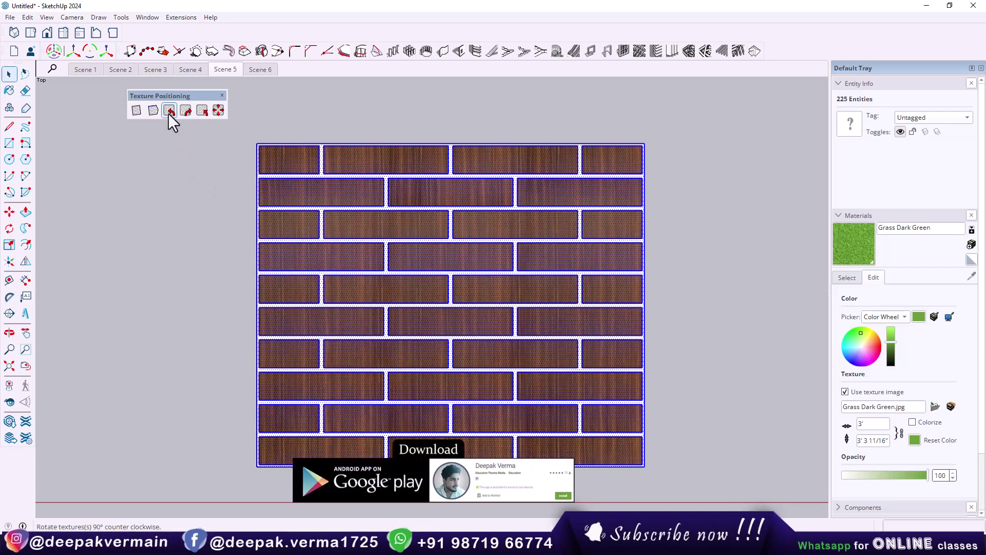
pyautogui.click(168, 110)
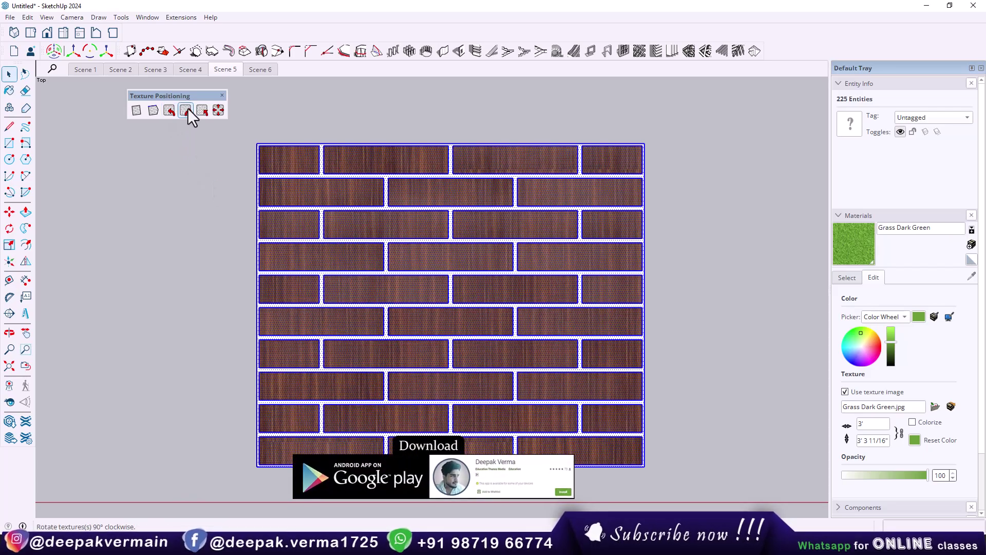
pyautogui.click(187, 109)
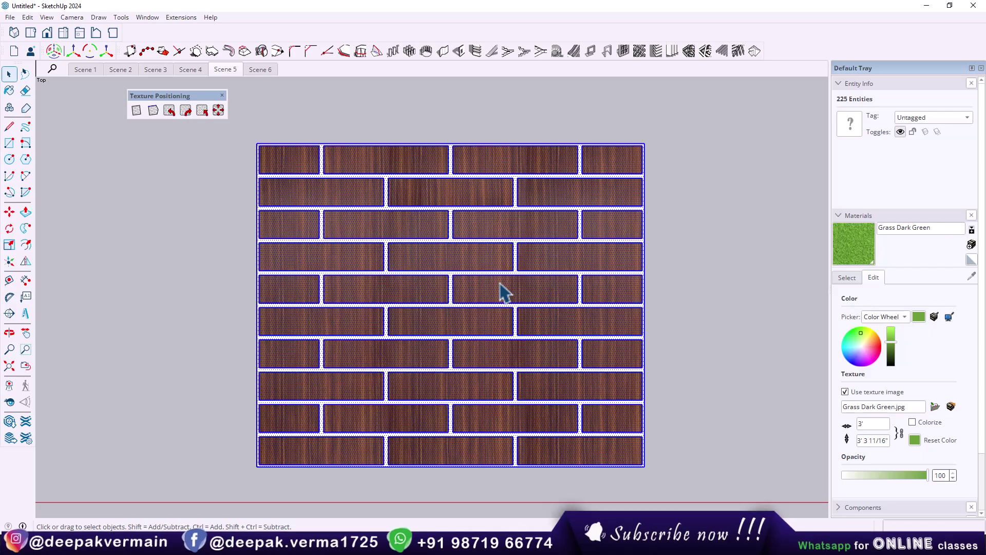
pyautogui.click(671, 284)
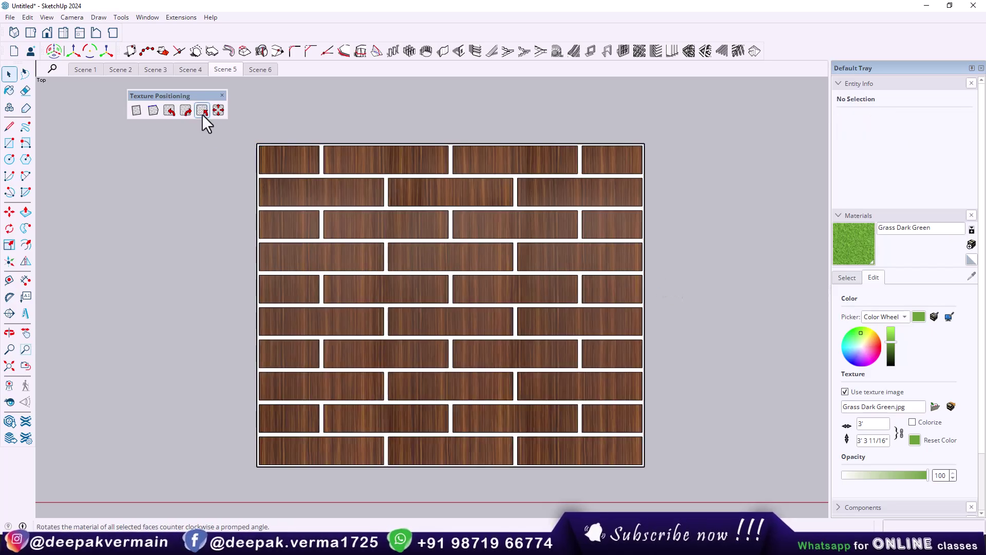
pyautogui.tripleClick(417, 264)
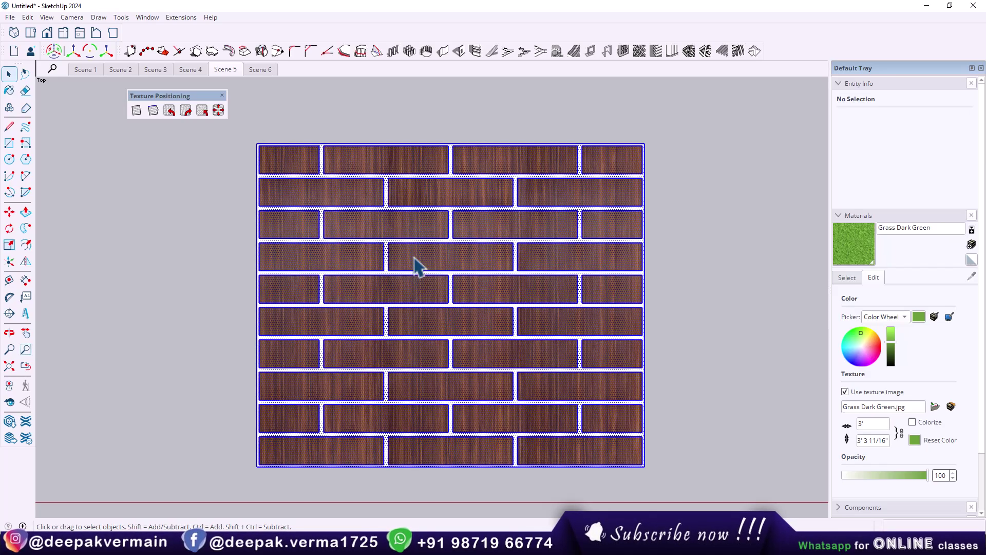
# Rotate all brick textures by 45° in the Rotate Textures dialog, then return to Scene 4
pyautogui.click(200, 114)
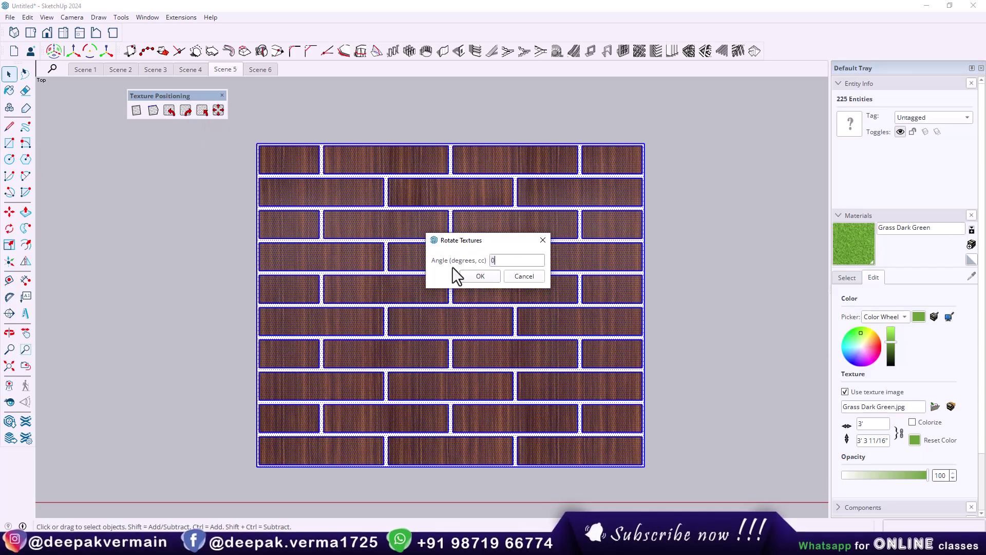
pyautogui.doubleClick(496, 261)
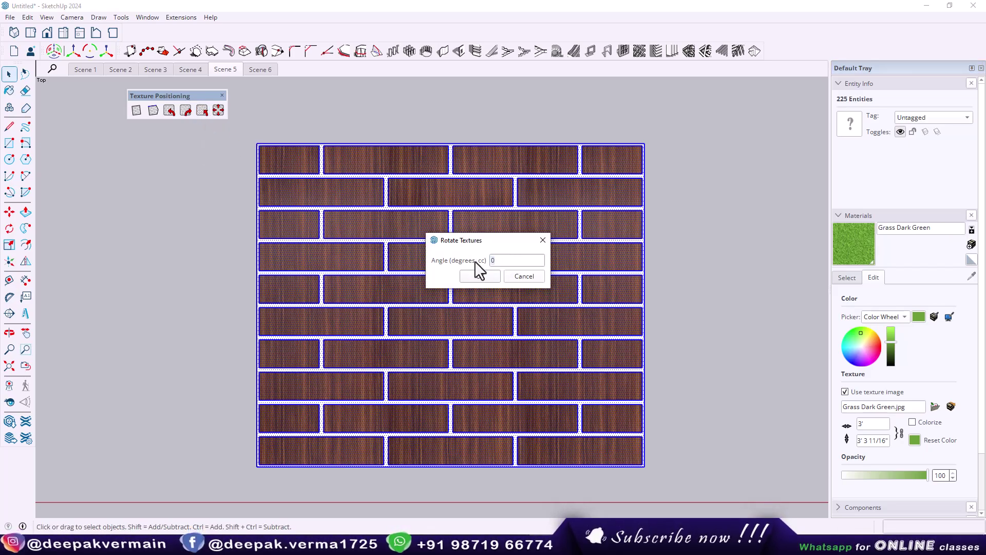
pyautogui.write('45')
pyautogui.click(490, 277)
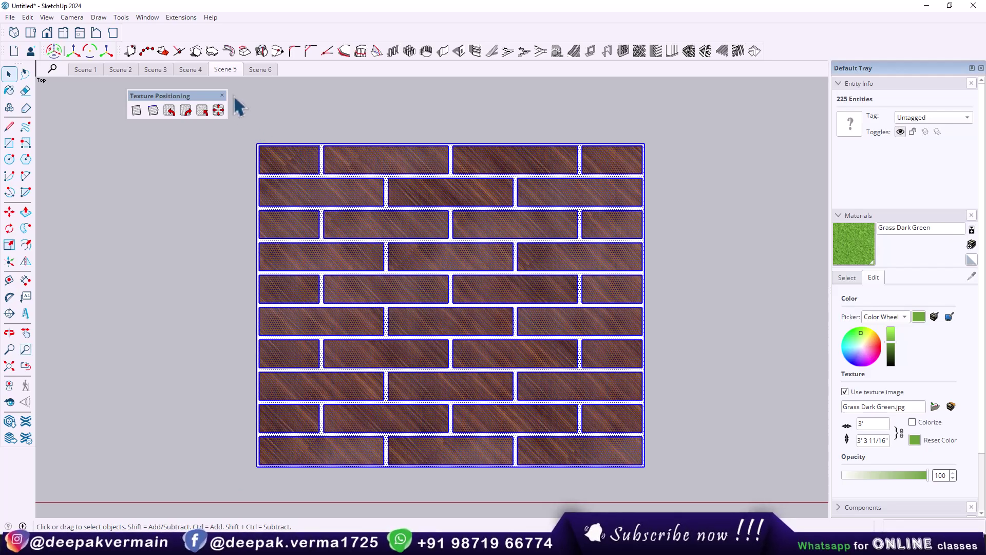
pyautogui.click(200, 72)
# Erase the three diagonal edges so the wood panel becomes a single face
pyautogui.press('e')
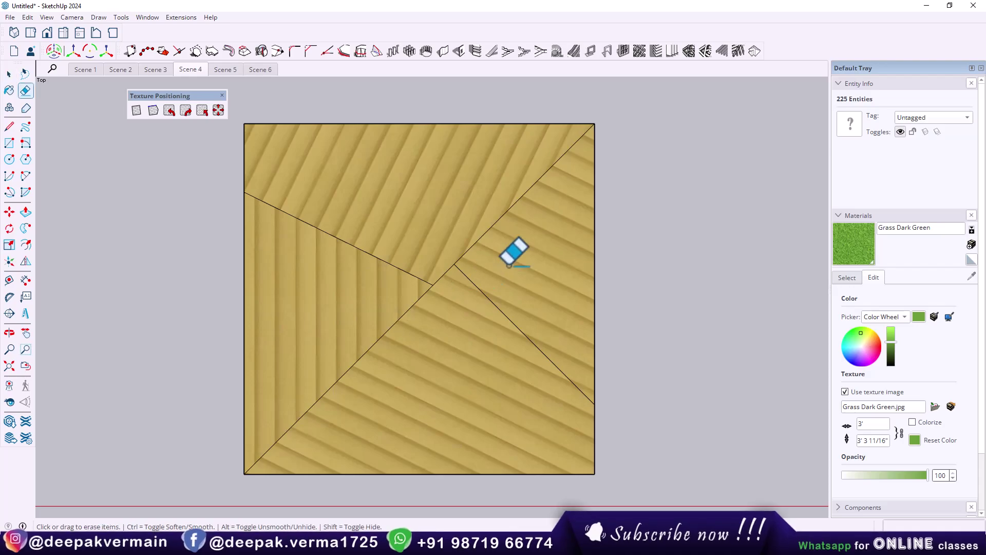
pyautogui.click(434, 283)
pyautogui.click(400, 267)
pyautogui.click(478, 242)
pyautogui.press('space')
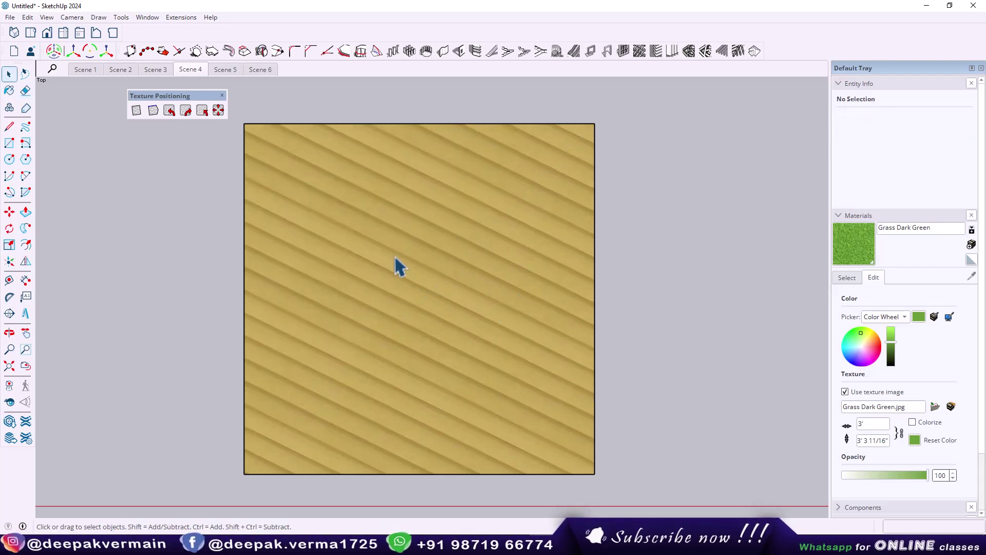
# Align the panel's planks to its left edge, rotate the texture 45°, then go to Scene 6
pyautogui.click(400, 258)
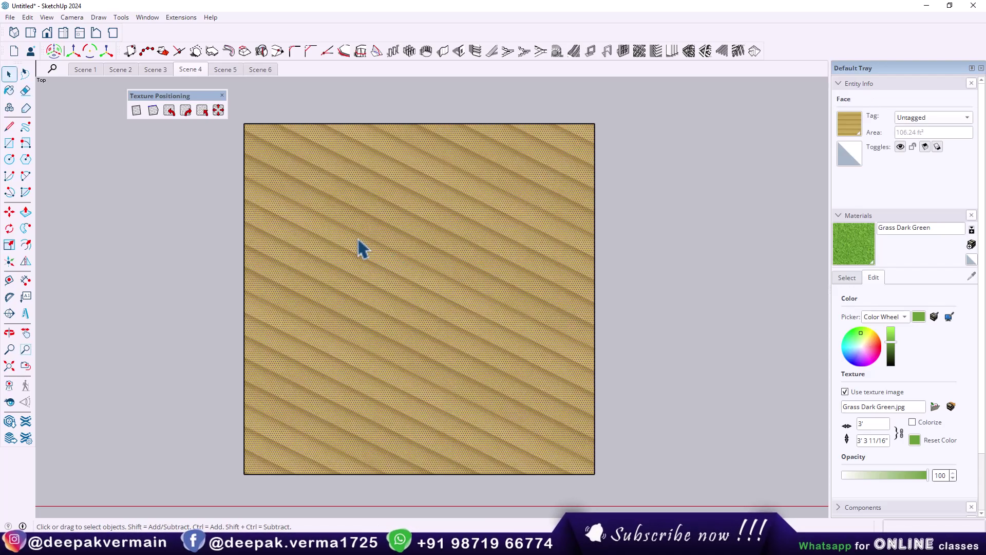
pyautogui.keyDown('ctrl'); pyautogui.click(245, 226); pyautogui.keyUp('ctrl')
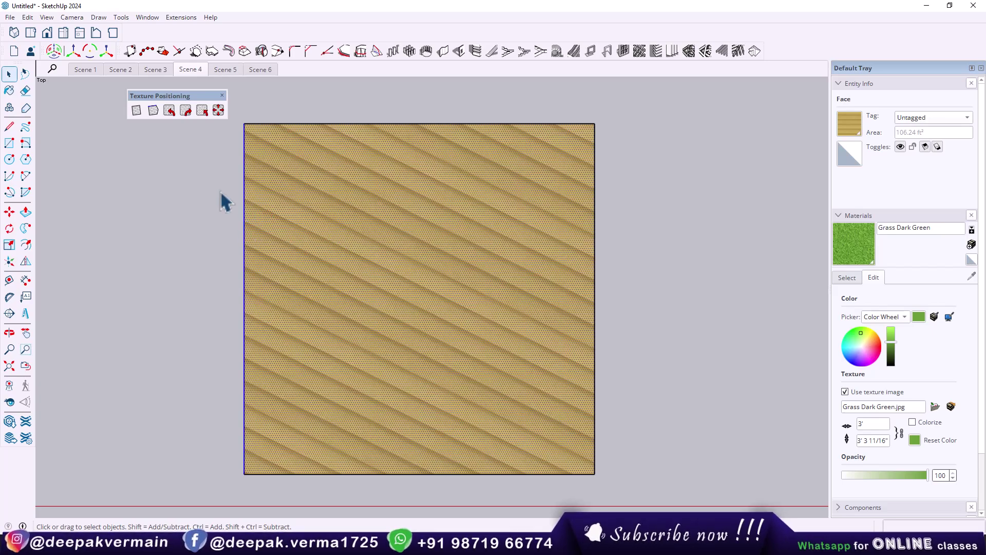
pyautogui.click(149, 112)
pyautogui.click(359, 267)
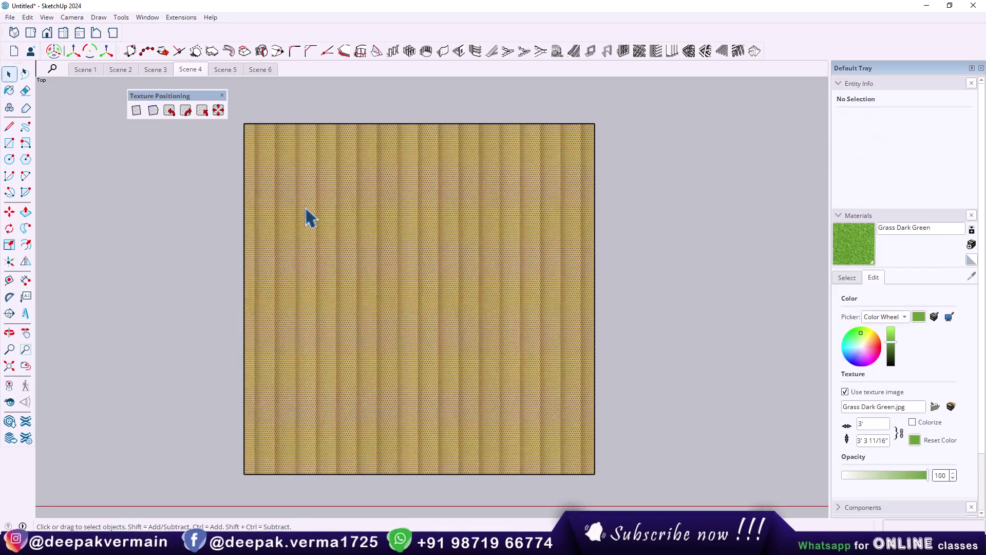
pyautogui.click(204, 117)
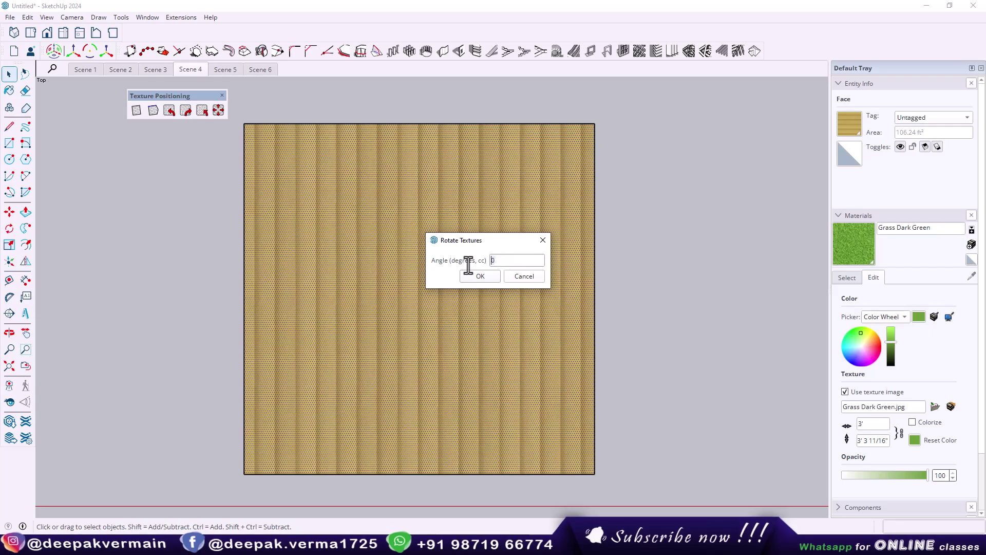
pyautogui.press('Return')
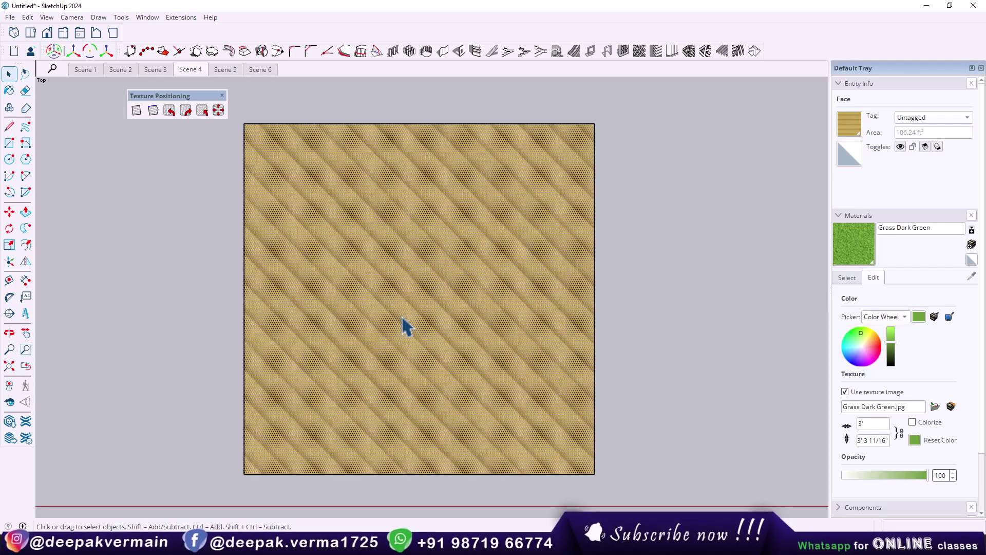
pyautogui.click(220, 72)
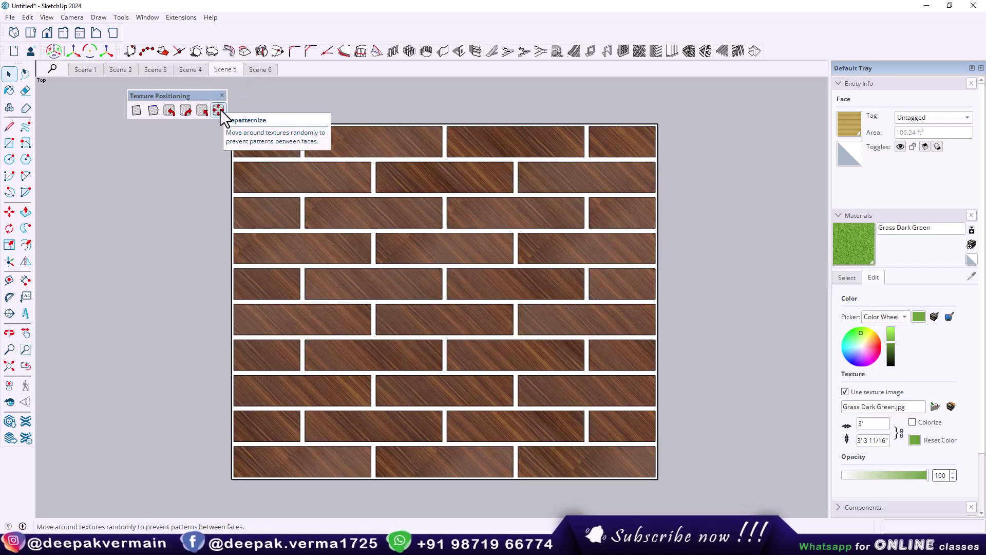
pyautogui.click(256, 69)
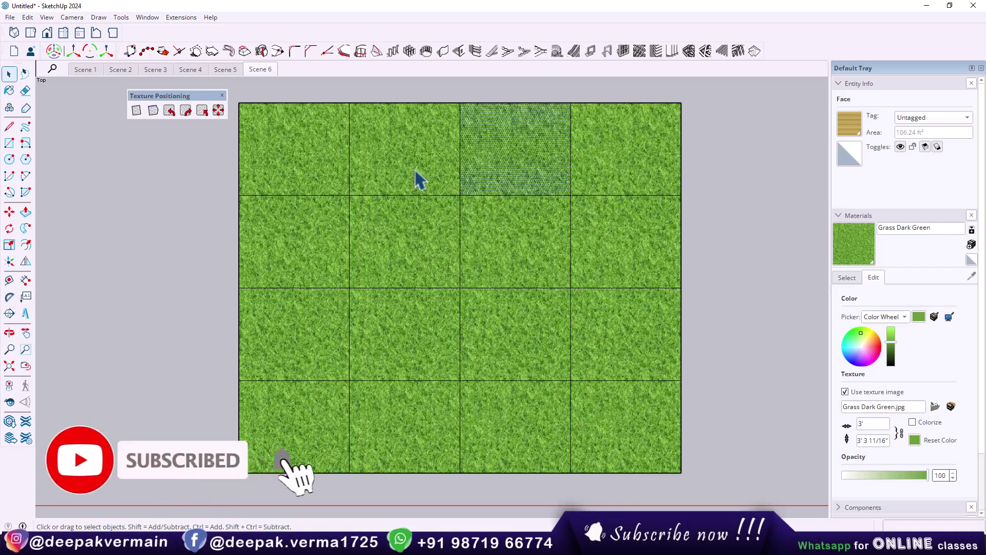
# Select three second-row grass cells, clear the selection, and enter 16 for the texture width
pyautogui.click(457, 248)
pyautogui.click(514, 231)
pyautogui.click(620, 231)
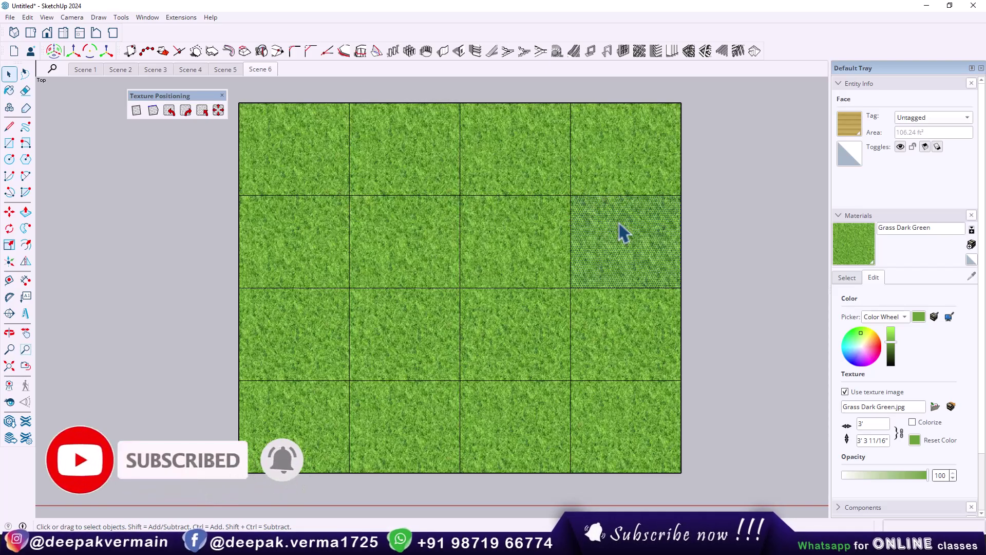
pyautogui.click(772, 246)
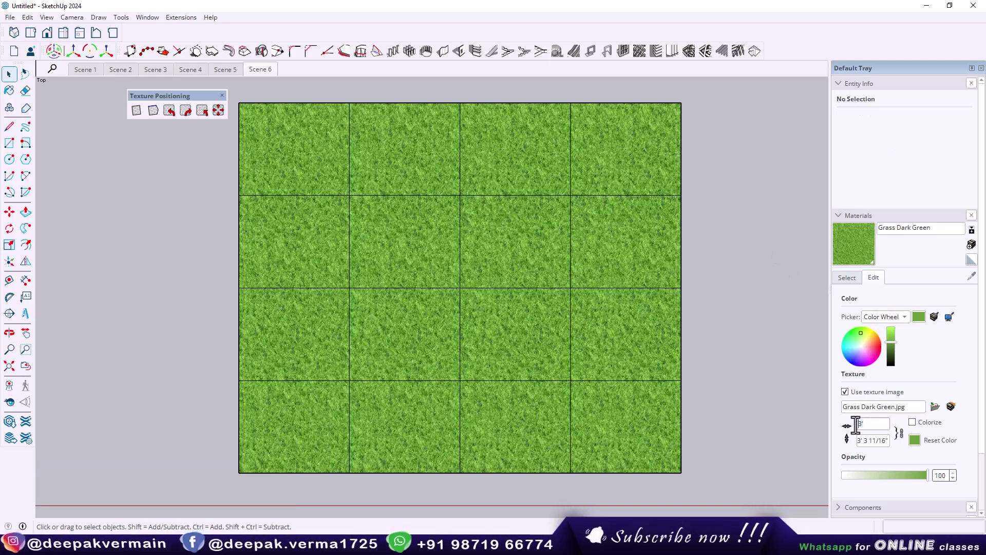
pyautogui.write('1')
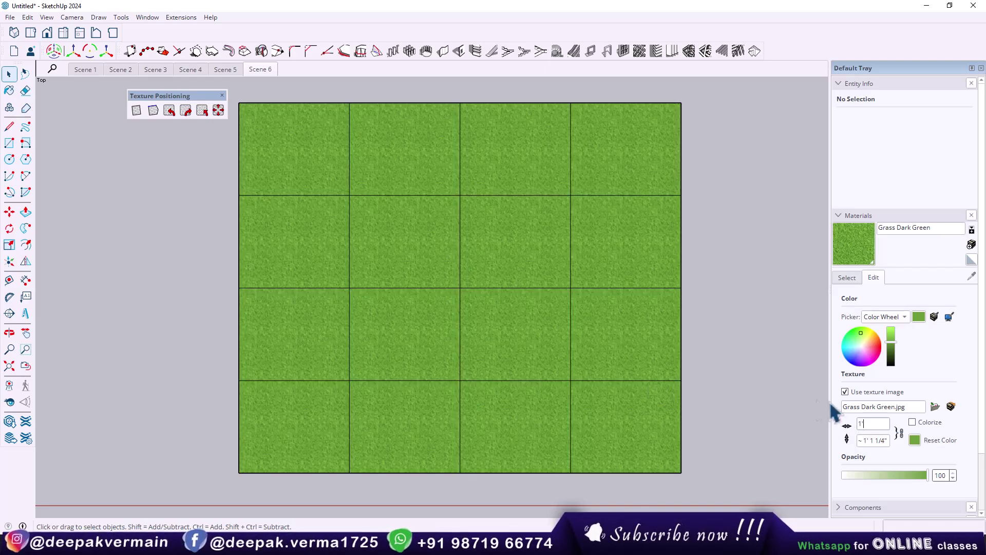
pyautogui.write('6')
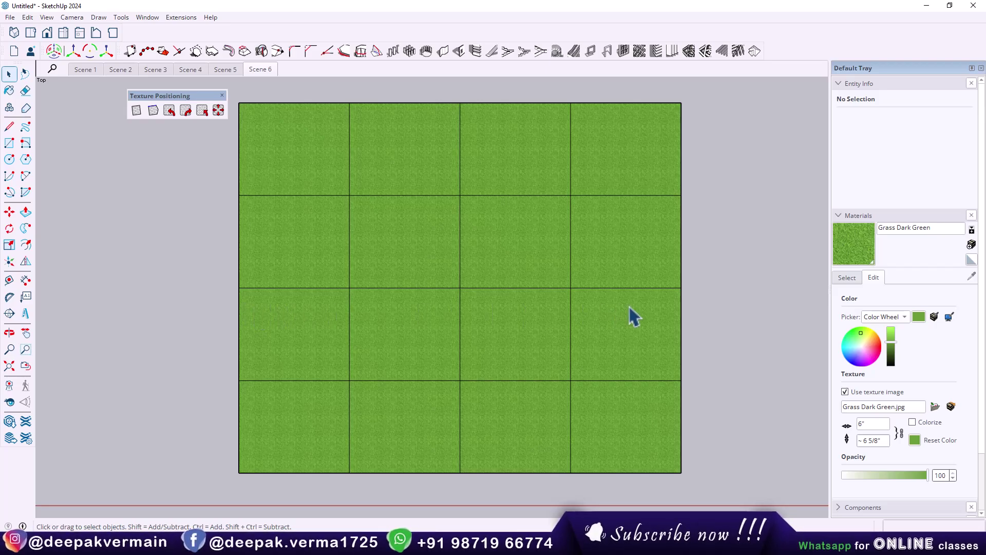
# Set the Grass Dark Green texture width to 1' in the Materials editor
pyautogui.scroll(2, 552, 272)
pyautogui.scroll(2, 534, 224)
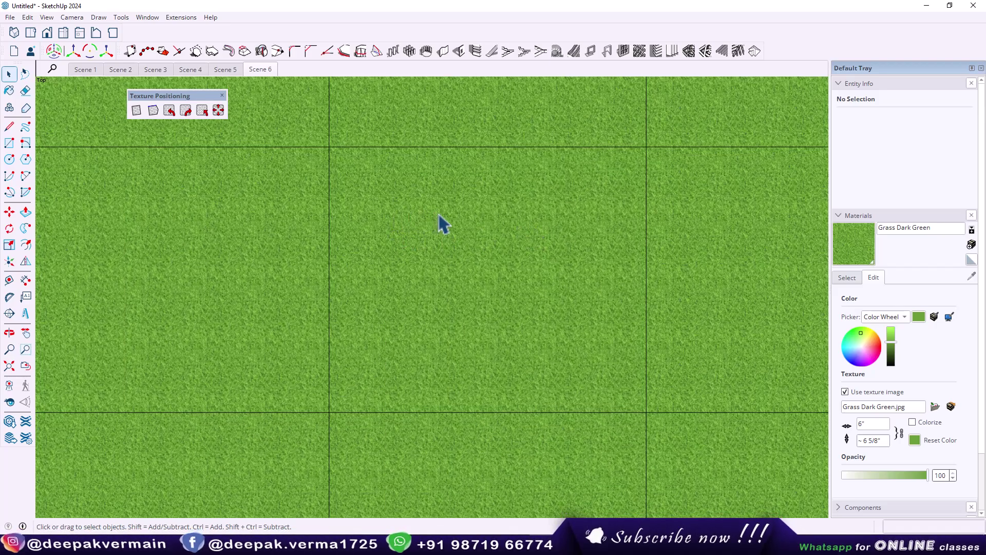
pyautogui.scroll(-3, 452, 236)
pyautogui.scroll(-1, 350, 294)
pyautogui.scroll(-1, 362, 316)
pyautogui.scroll(1, 366, 326)
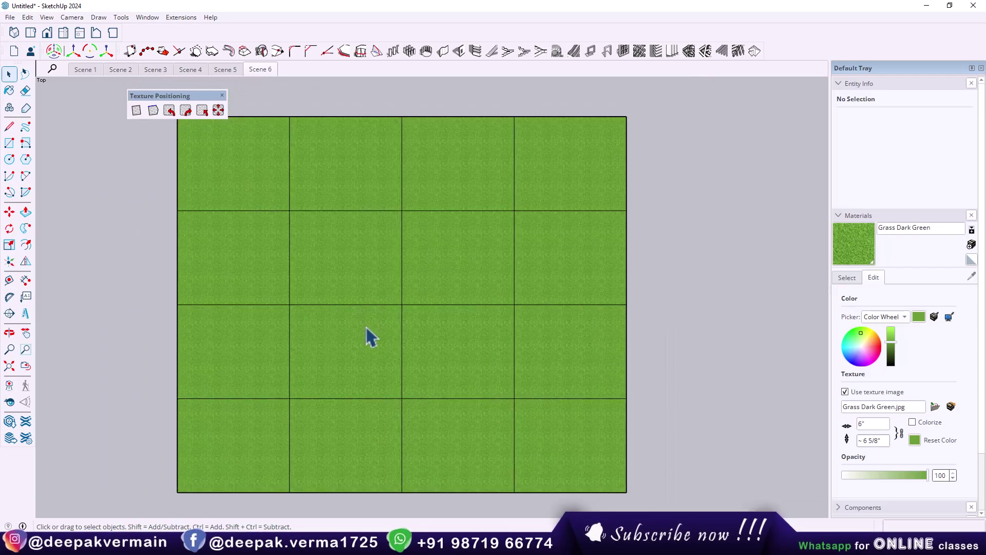
pyautogui.keyDown('shift'); pyautogui.moveTo(366, 327); pyautogui.dragTo(449, 317, button='middle'); pyautogui.keyUp('shift')
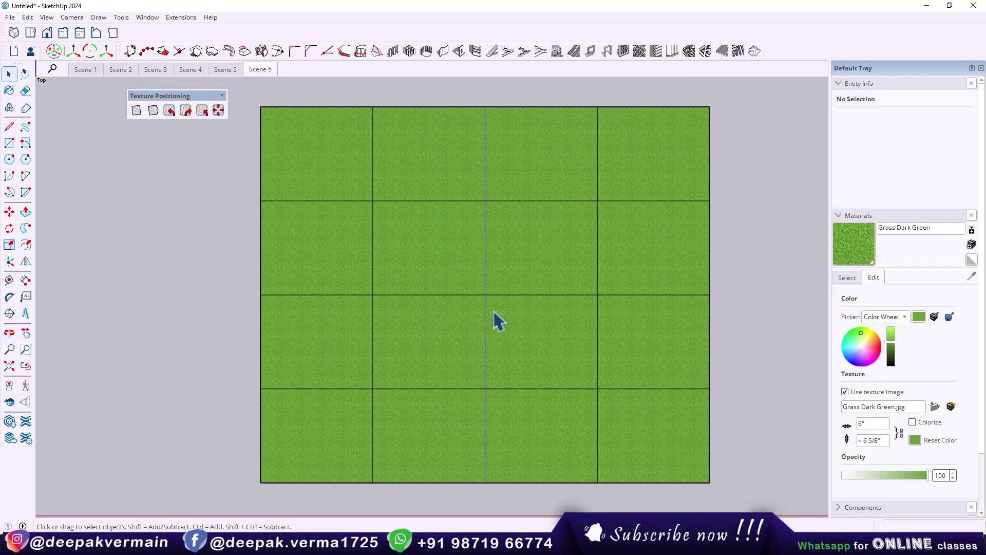
pyautogui.tripleClick(520, 254)
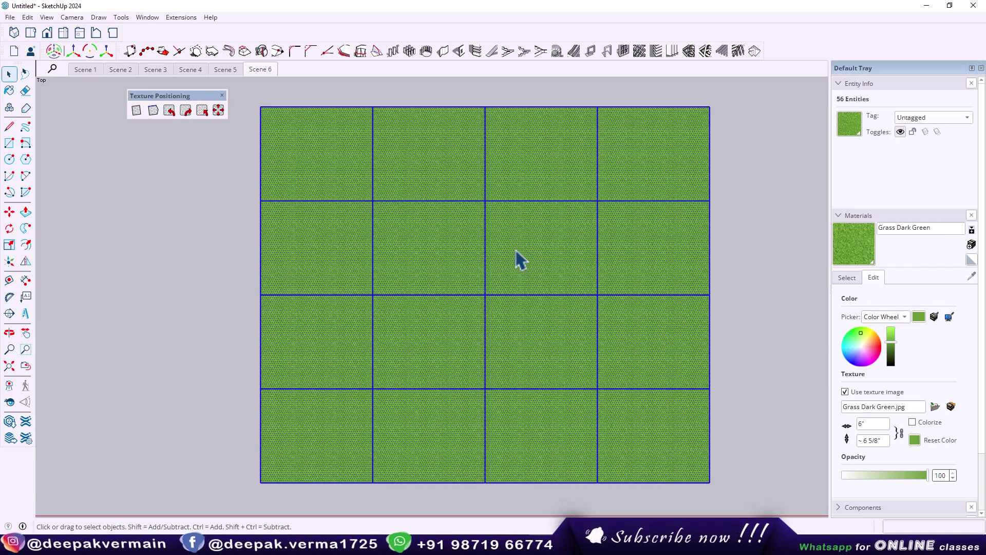
pyautogui.click(218, 111)
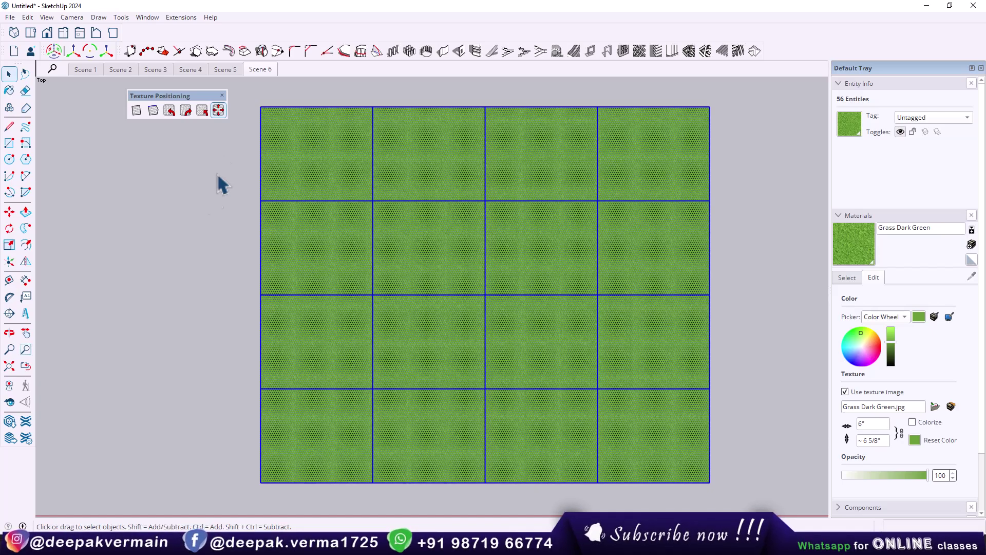
pyautogui.write("1'")
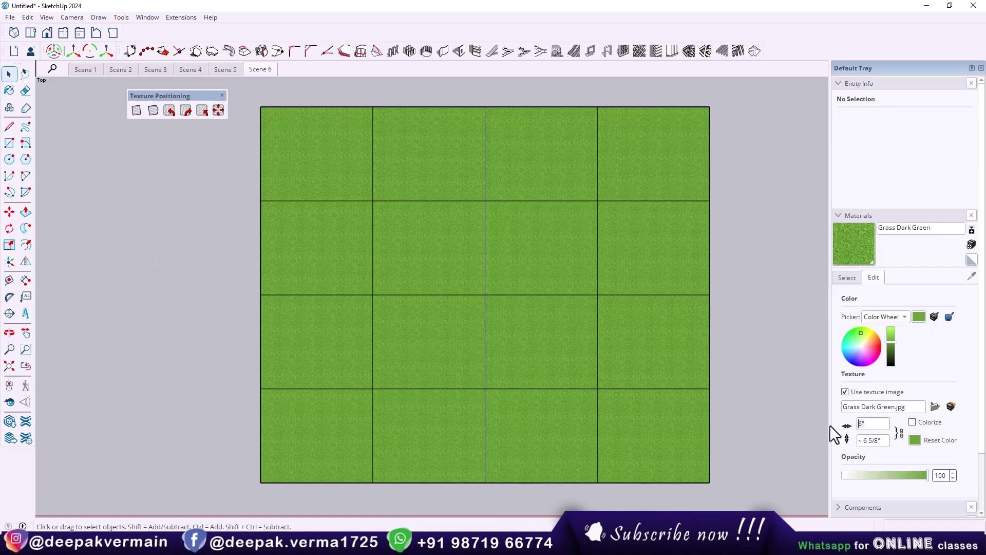
pyautogui.press('Return')
# Randomize the grass texture offset across all grid tiles three times, then show Scene 5
pyautogui.tripleClick(547, 246)
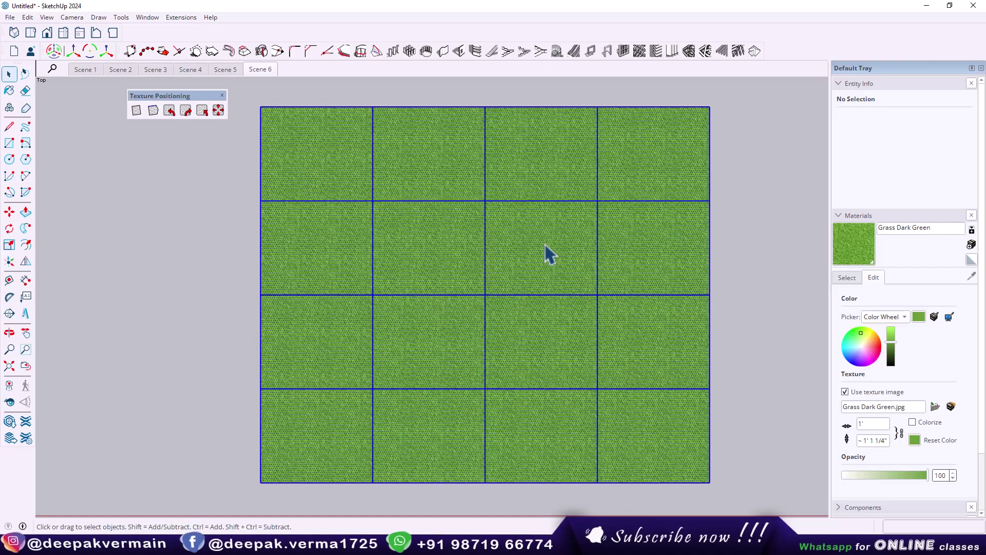
pyautogui.click(216, 111)
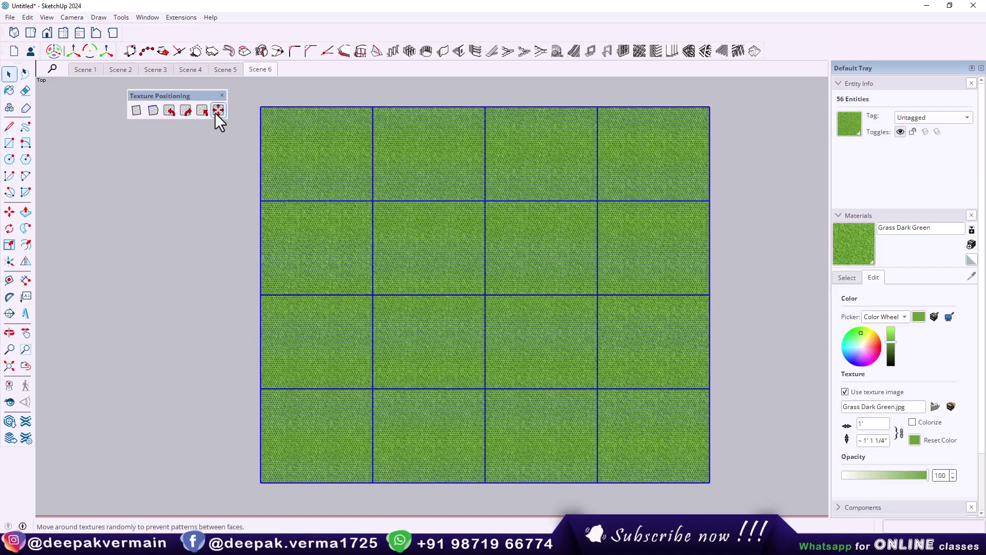
pyautogui.click(217, 111)
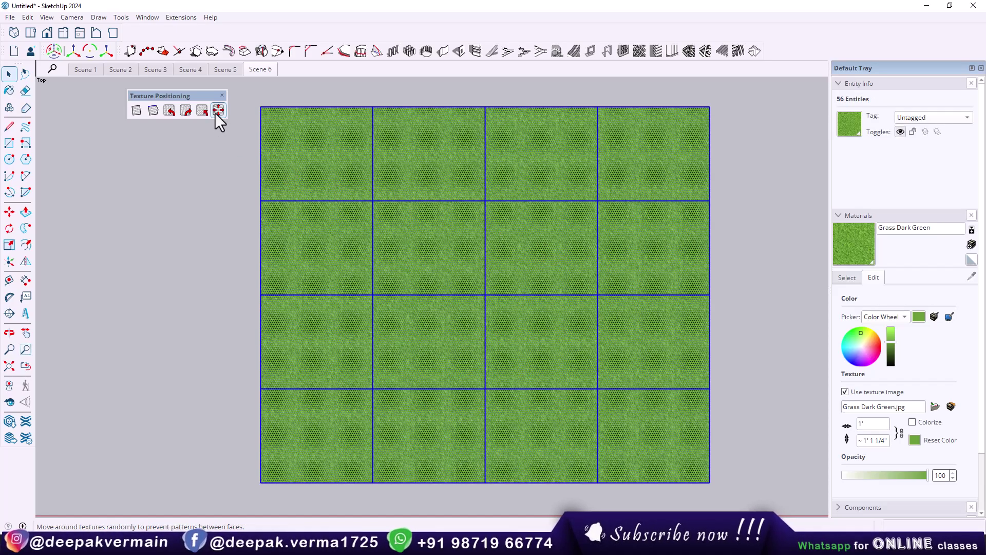
pyautogui.click(215, 113)
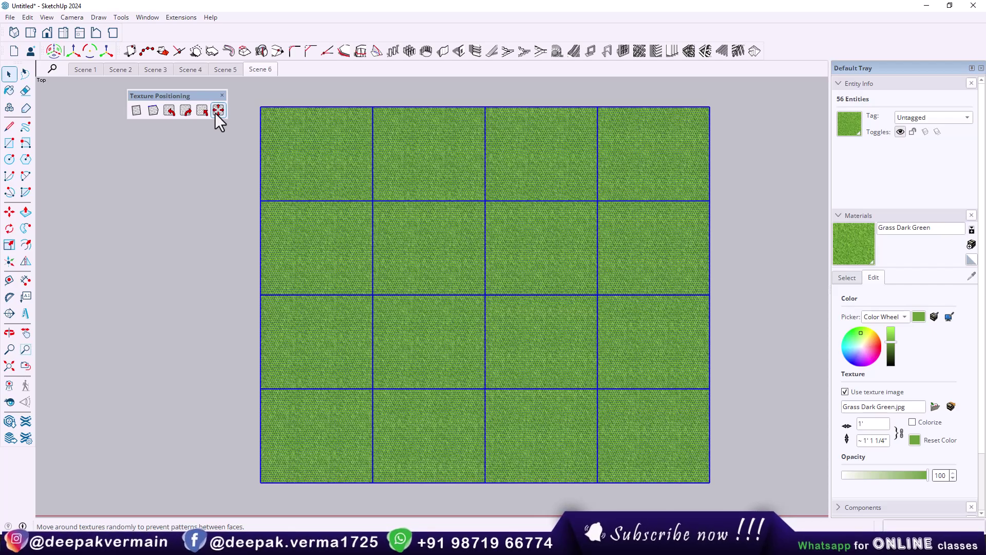
pyautogui.click(229, 70)
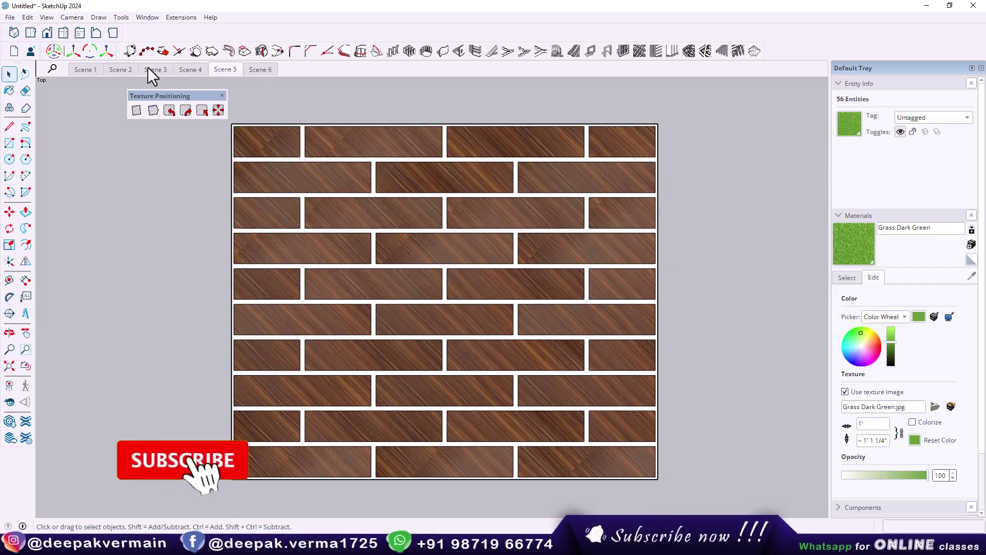
# In Scene 3, rotate the tiled square 45° about its centre so its edges run straight
pyautogui.click(128, 70)
pyautogui.click(163, 69)
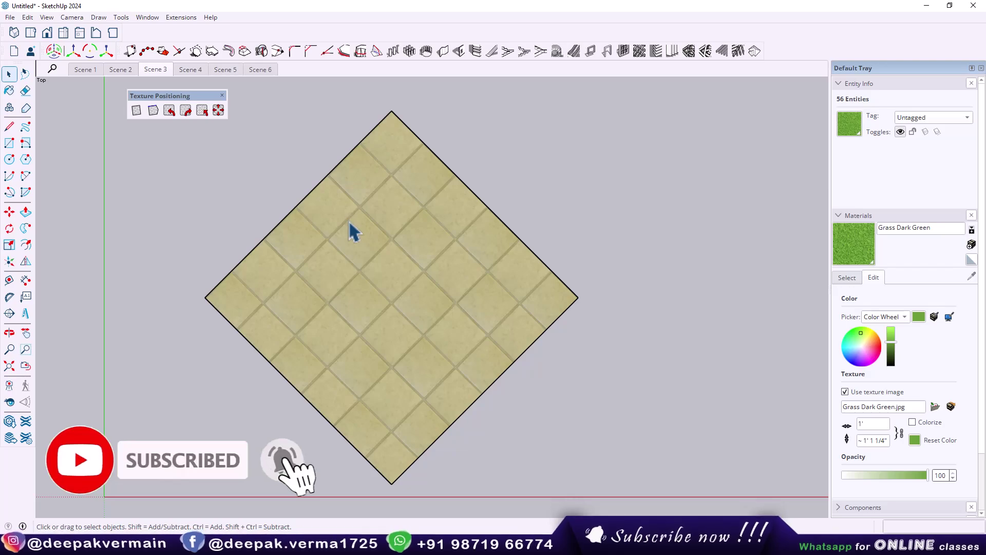
pyautogui.doubleClick(373, 264)
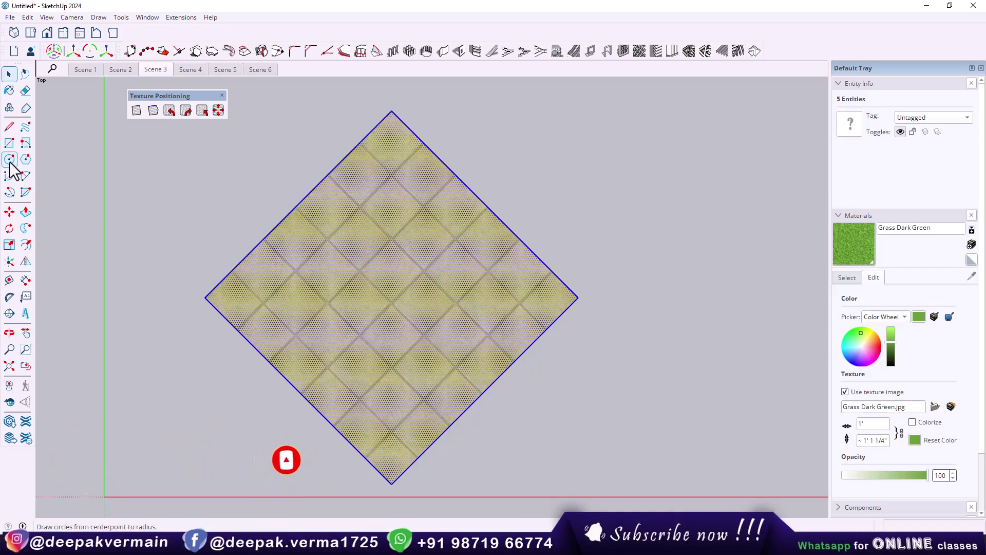
pyautogui.click(10, 228)
pyautogui.click(360, 262)
pyautogui.click(442, 262)
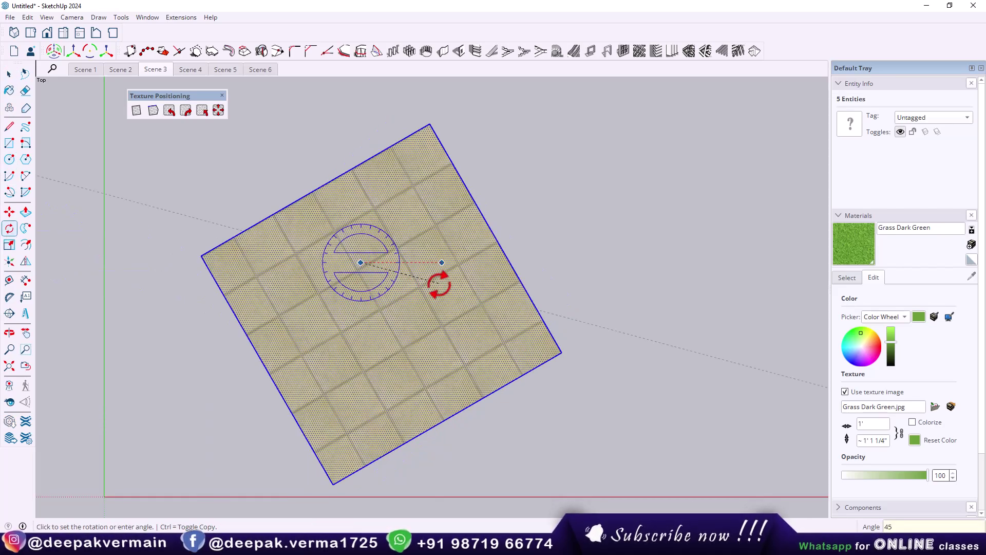
pyautogui.press('Escape')
pyautogui.press('space')
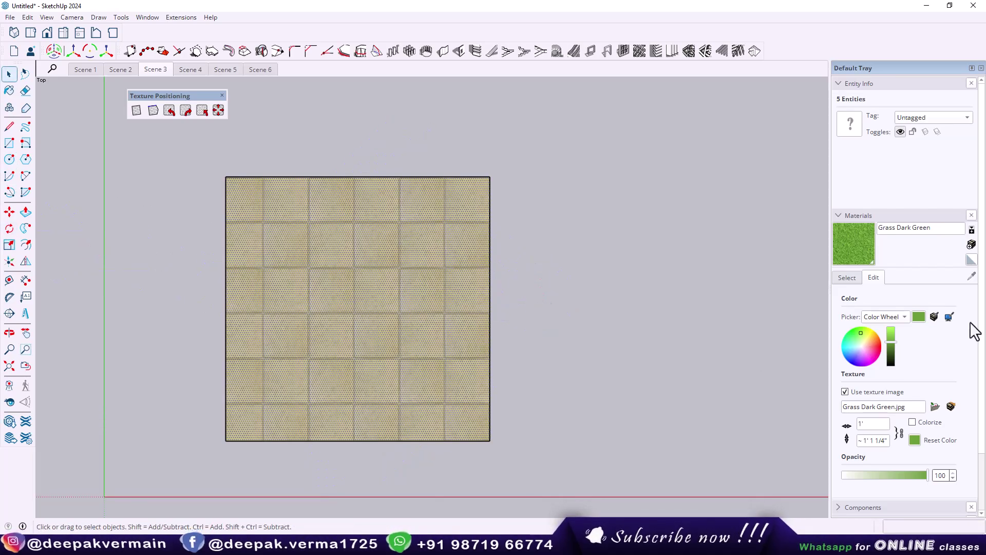
# Paint the square with Wood Floor Dark from the Wood material collection
pyautogui.click(847, 278)
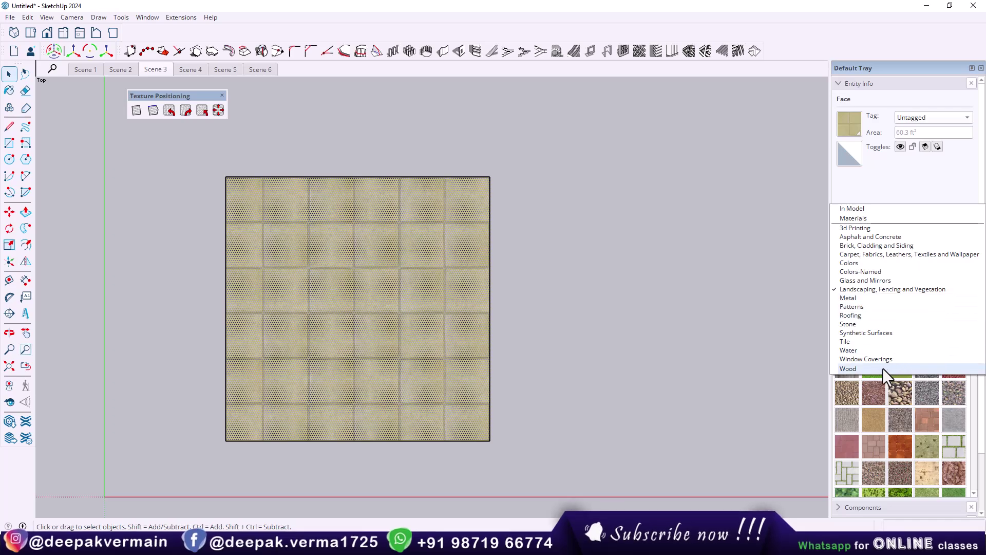
pyautogui.click(861, 367)
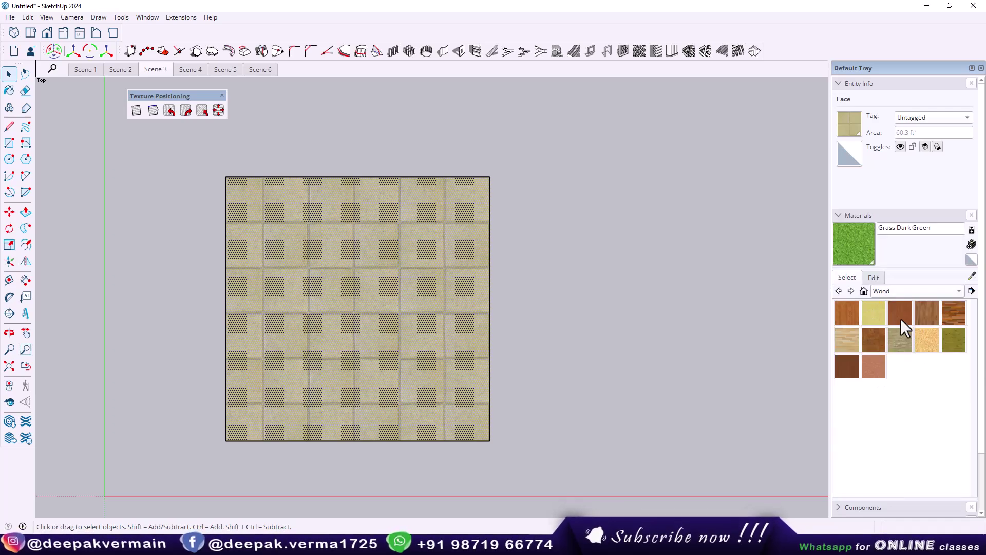
pyautogui.click(943, 313)
pyautogui.click(367, 306)
pyautogui.scroll(2, 375, 326)
pyautogui.scroll(-1, 375, 325)
pyautogui.press('space')
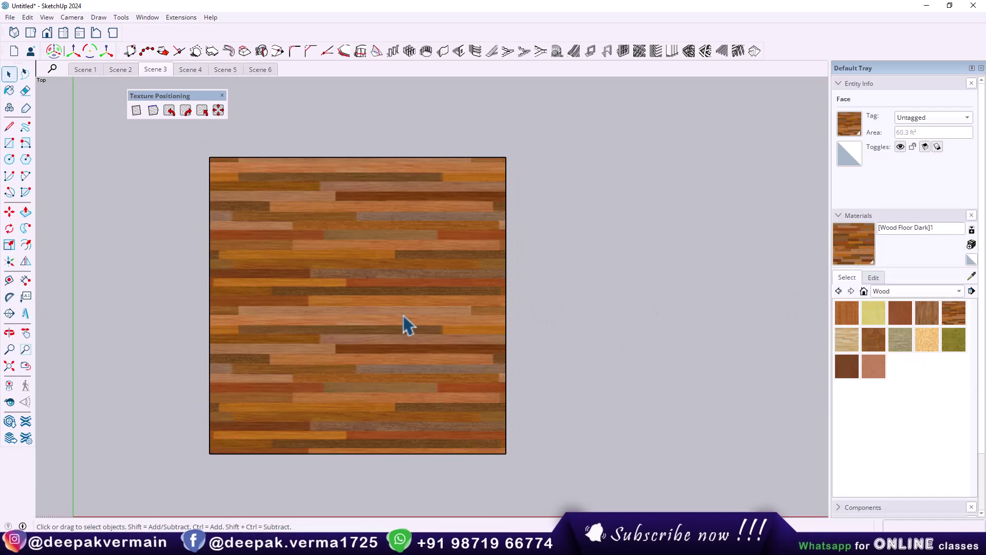
# Randomize the plank texture placement five times, then deselect the face
pyautogui.click(218, 111)
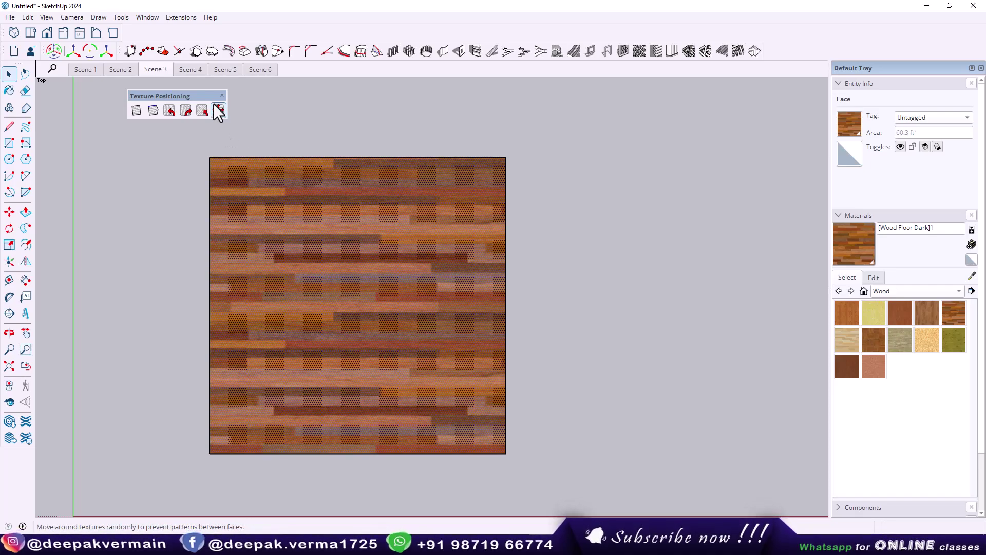
pyautogui.click(220, 109)
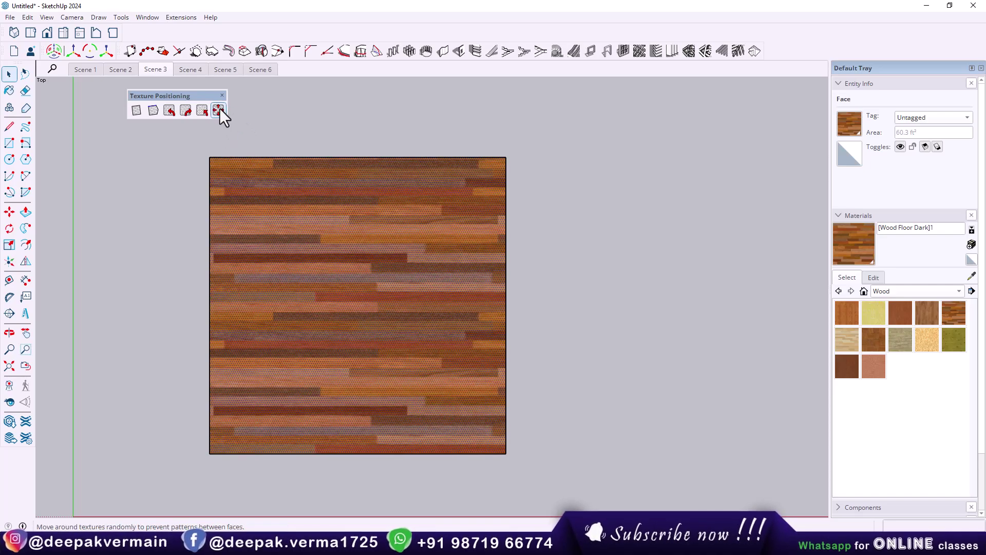
pyautogui.click(219, 109)
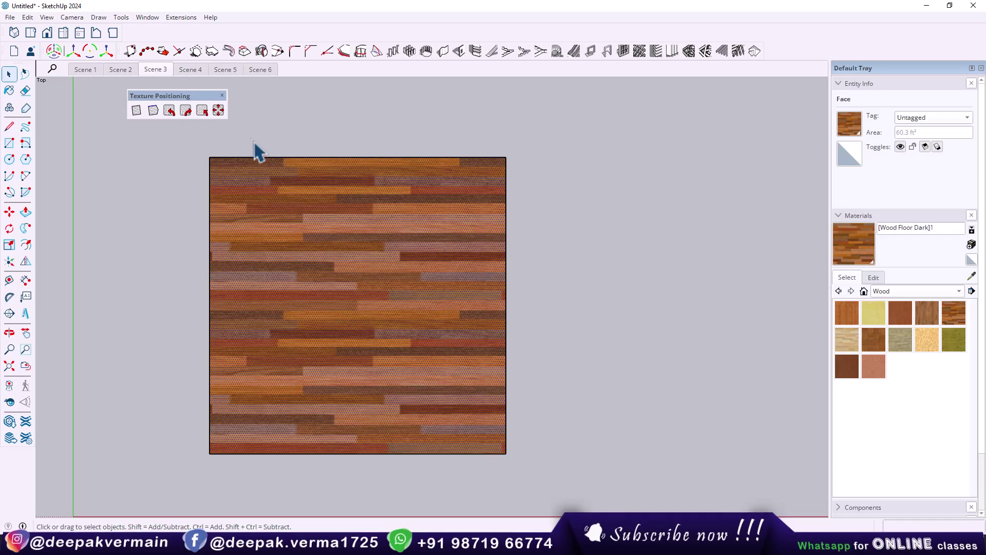
pyautogui.click(219, 111)
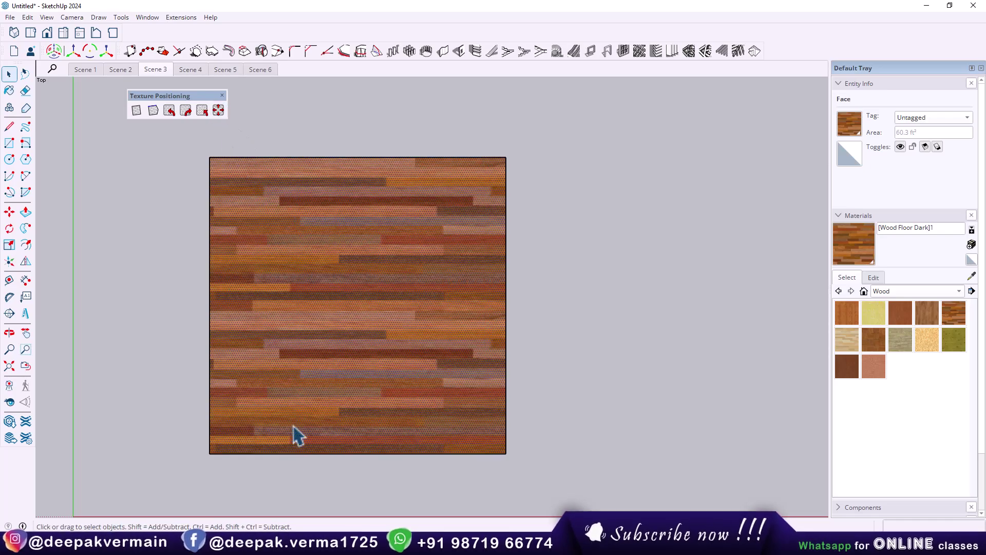
pyautogui.click(219, 110)
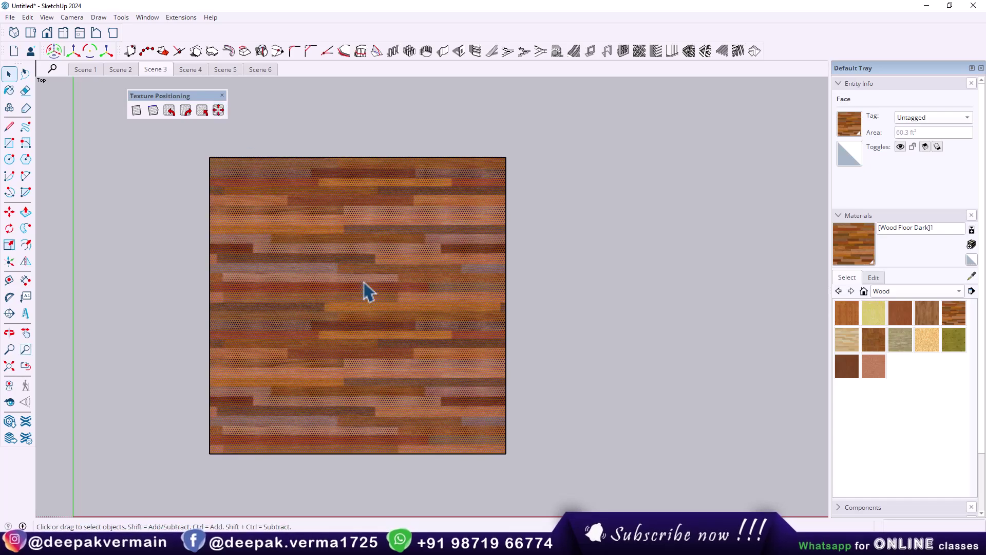
pyautogui.click(543, 303)
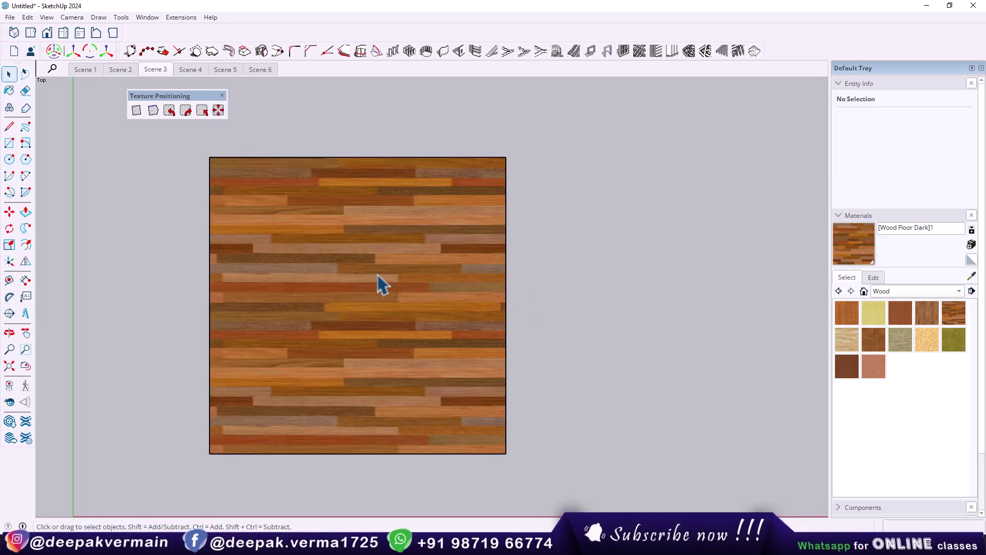
# Split the wood square with a vertical line and randomize the plank texture on both halves
pyautogui.press('l')
pyautogui.click(337, 157)
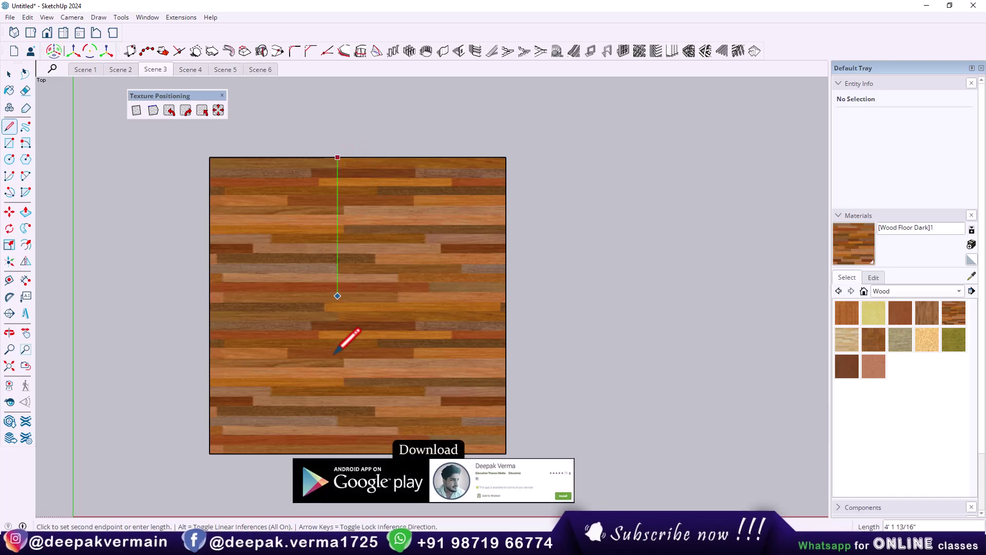
pyautogui.click(337, 454)
pyautogui.press('space')
pyautogui.tripleClick(370, 336)
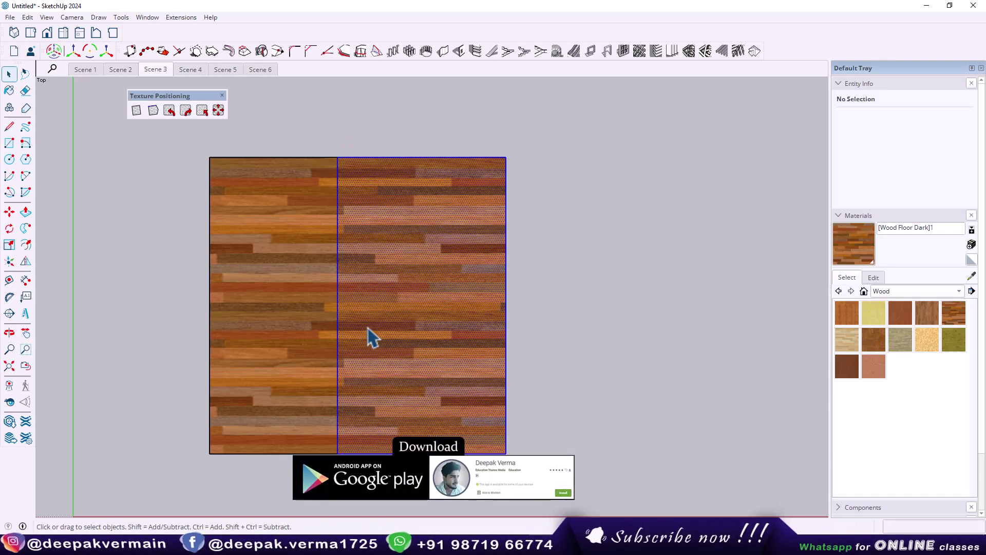
pyautogui.click(218, 110)
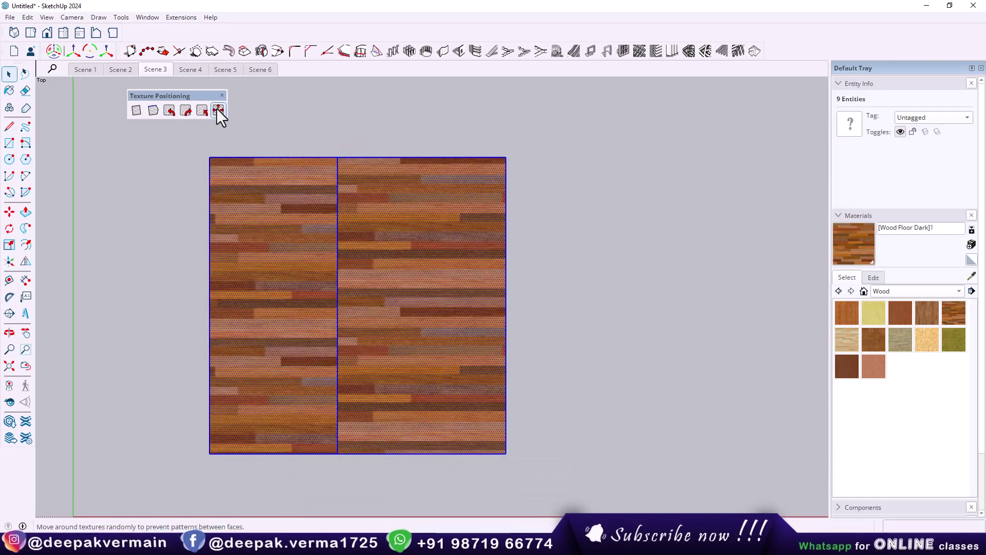
pyautogui.click(160, 220)
pyautogui.scroll(2, 341, 274)
pyautogui.scroll(2, 337, 222)
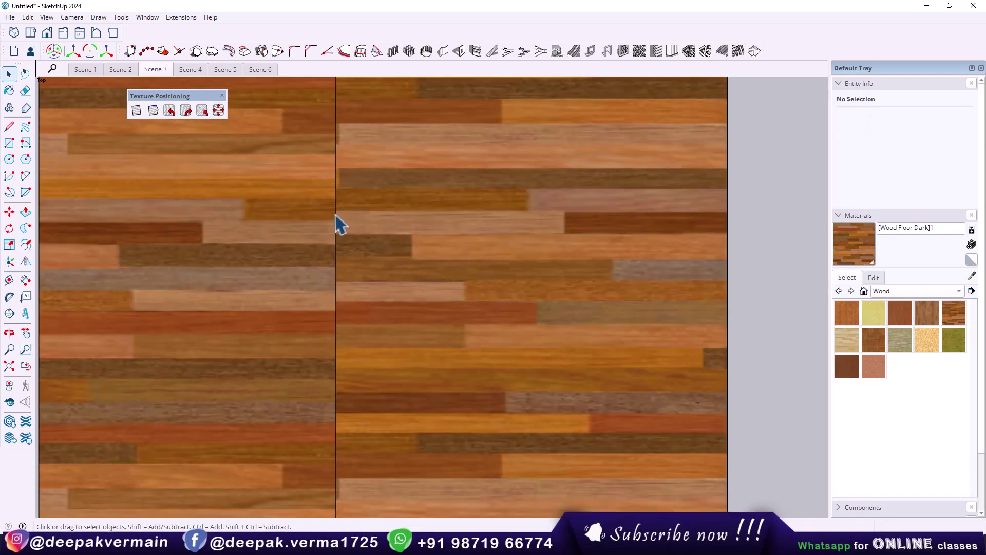
pyautogui.scroll(-2, 354, 288)
pyautogui.scroll(-2, 356, 294)
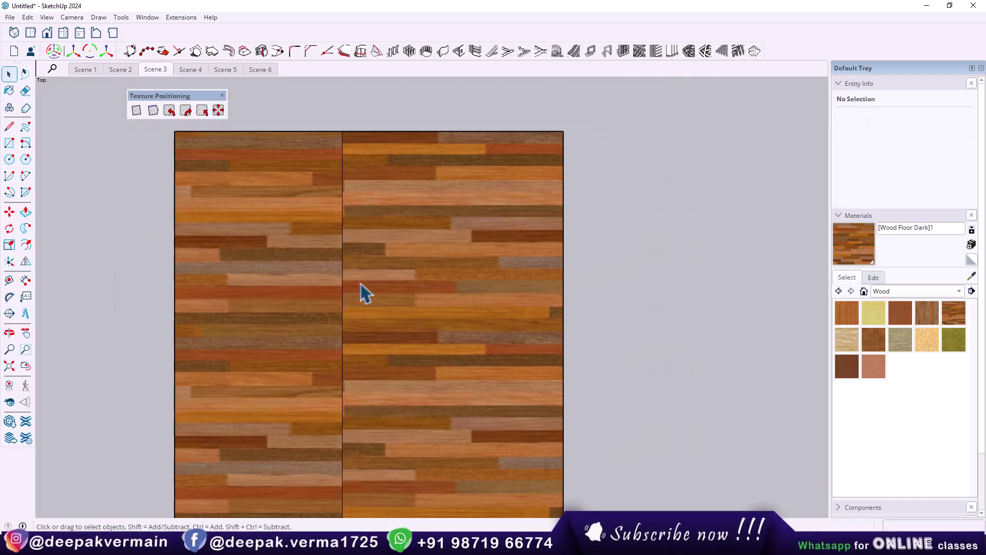
# Add a horizontal dividing line, randomize planks on all four faces, then show Scene 6
pyautogui.press('l')
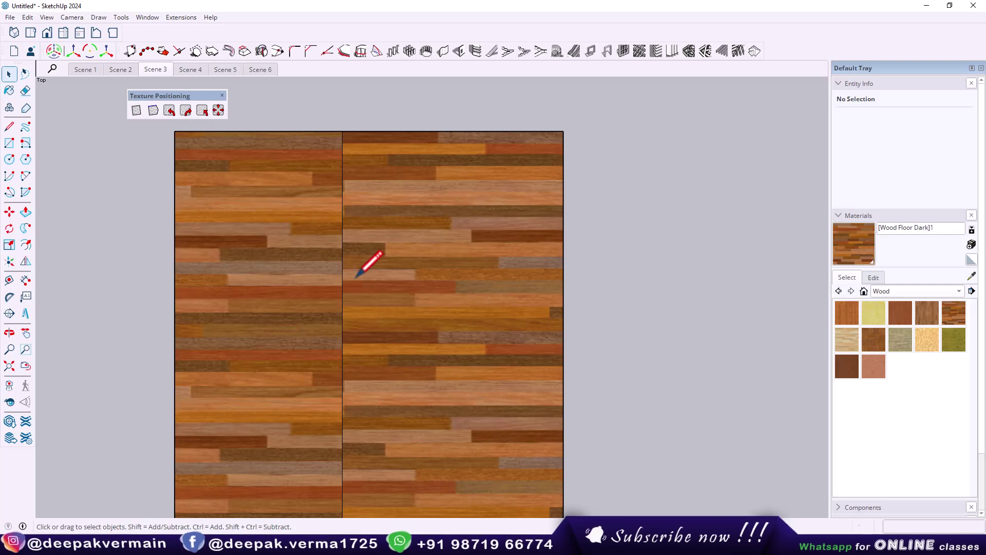
pyautogui.click(175, 319)
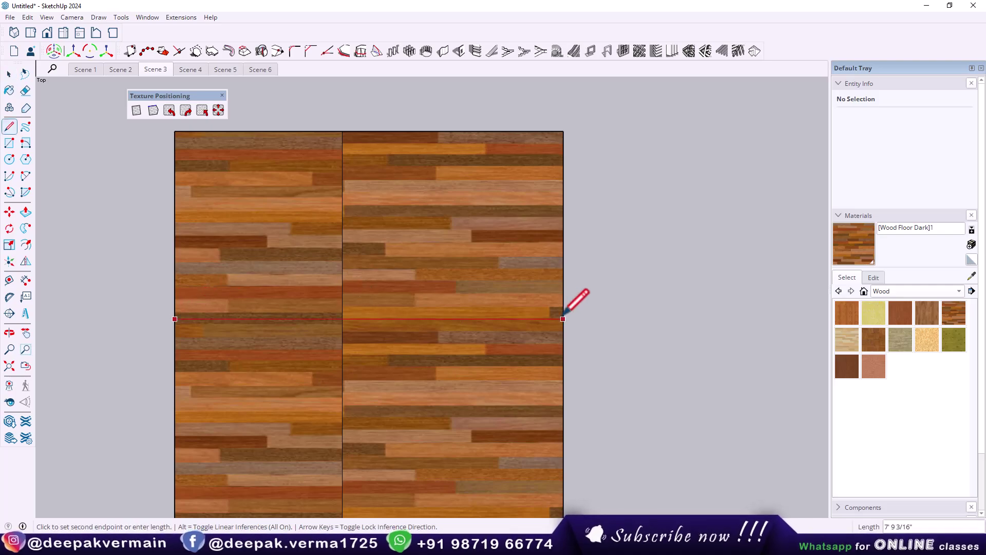
pyautogui.click(563, 319)
pyautogui.scroll(-2, 510, 319)
pyautogui.scroll(2, 437, 316)
pyautogui.press('space')
pyautogui.tripleClick(415, 319)
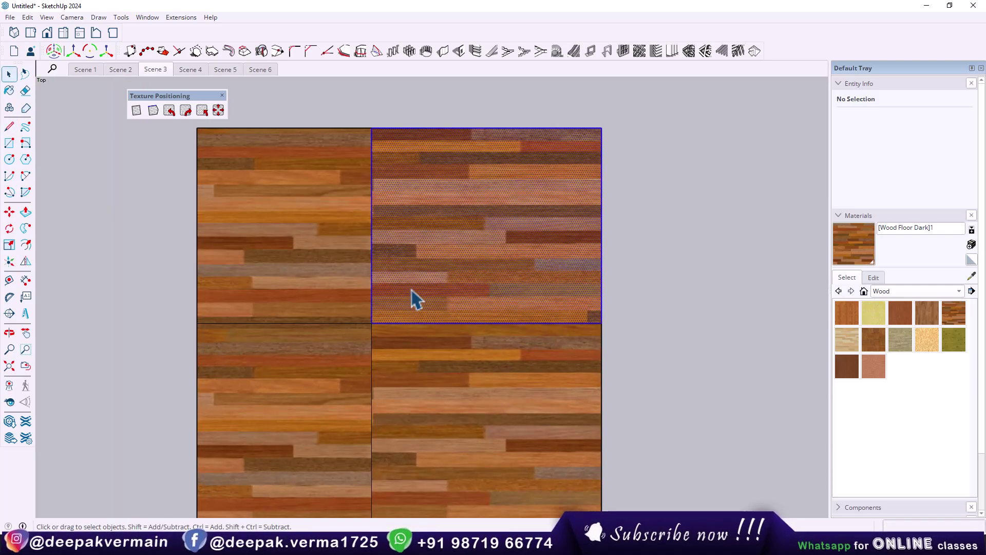
pyautogui.click(220, 108)
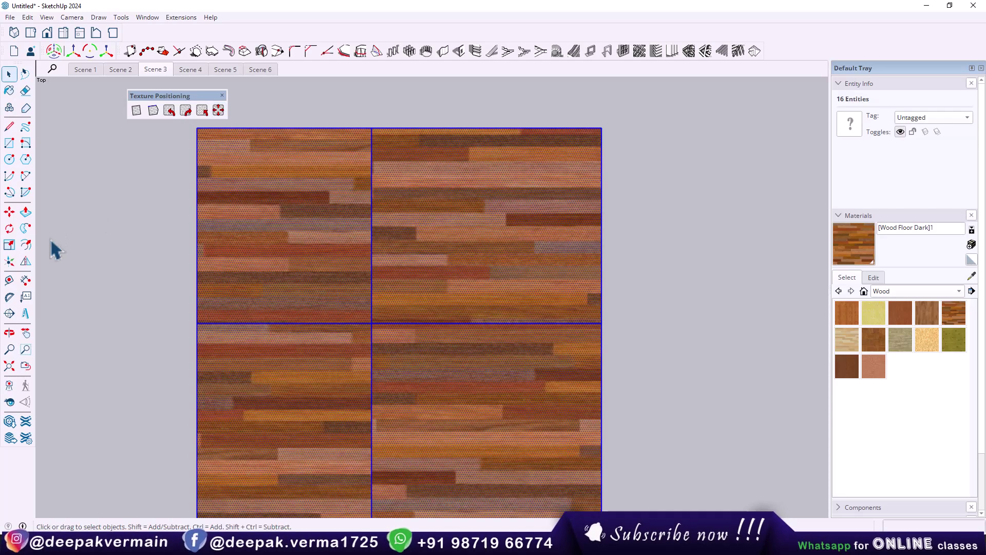
pyautogui.click(53, 246)
pyautogui.scroll(2, 378, 335)
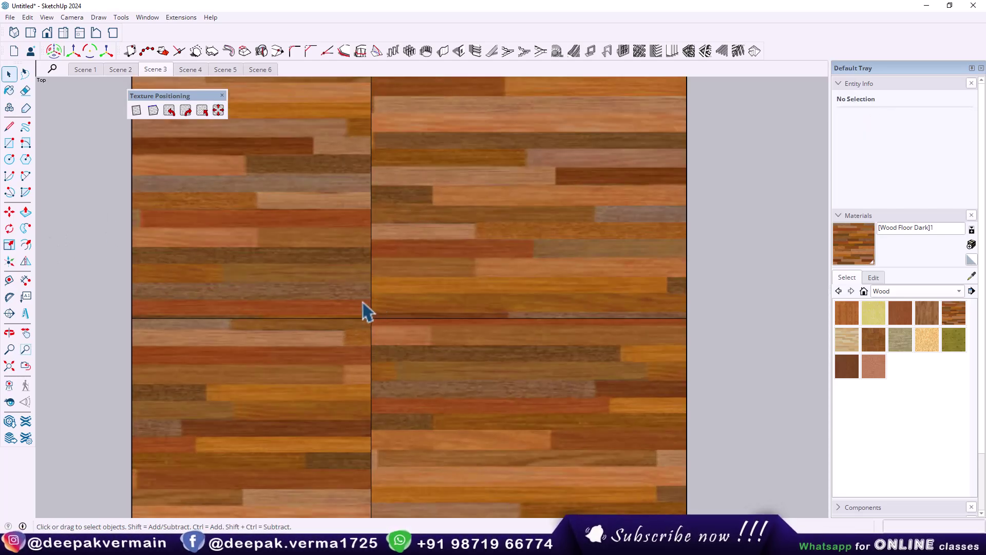
pyautogui.scroll(-1, 360, 295)
pyautogui.click(267, 71)
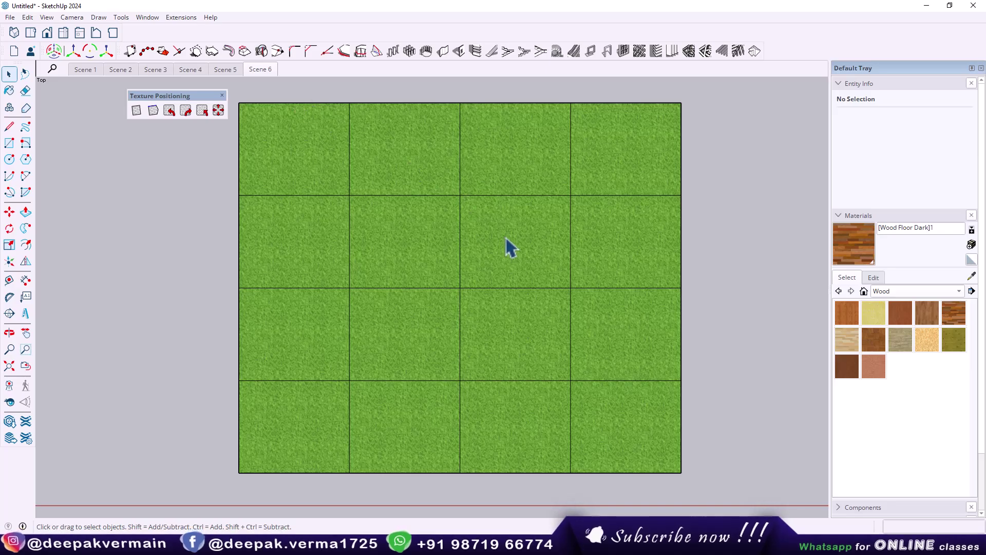